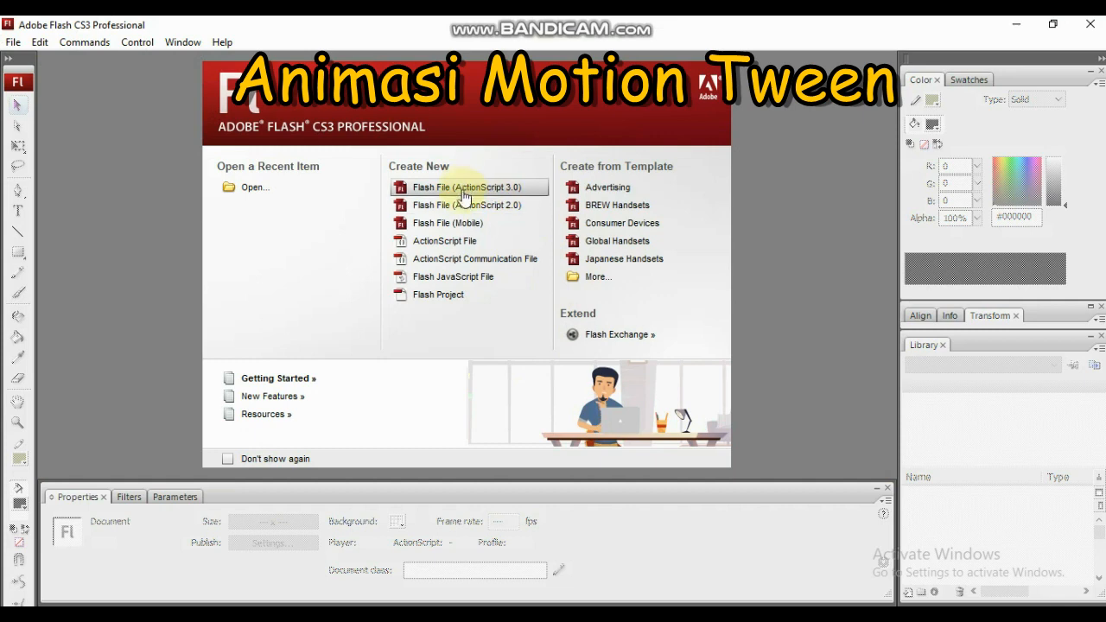
- Create a new Flash File (ActionScript 2.0) and import bola.png from the Pictures folder onto the stage
click(465, 209)
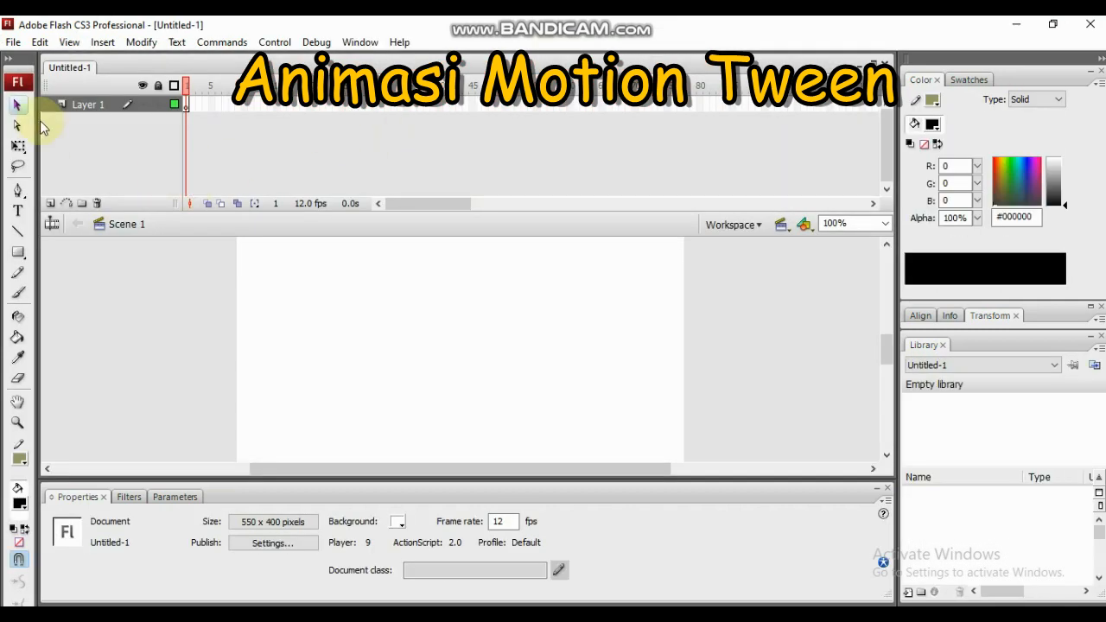
click(13, 42)
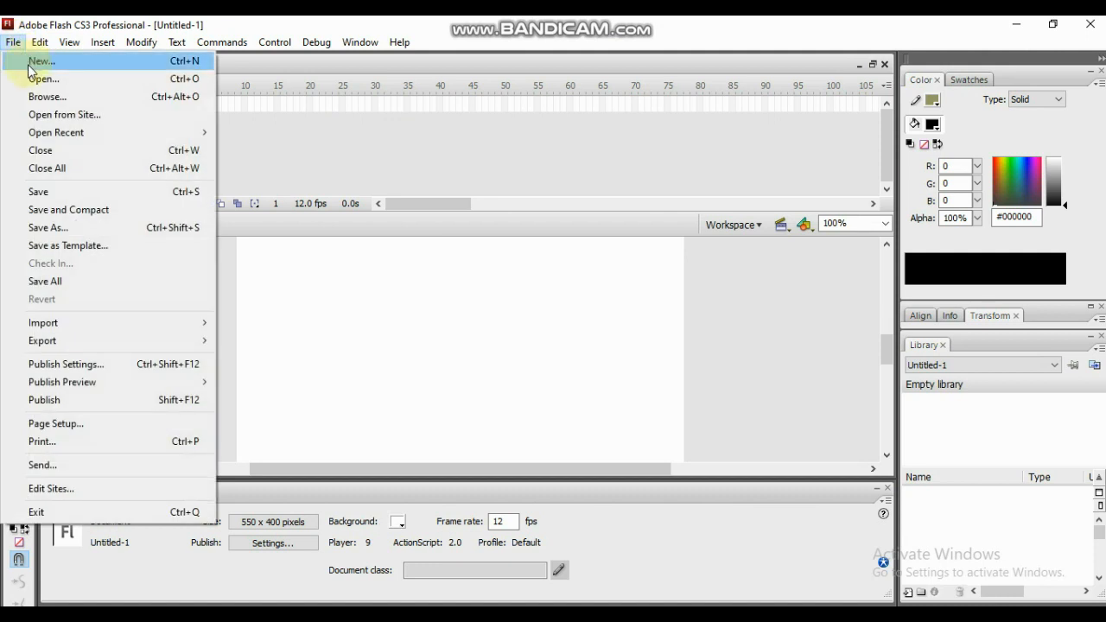
mouse_move(39, 329)
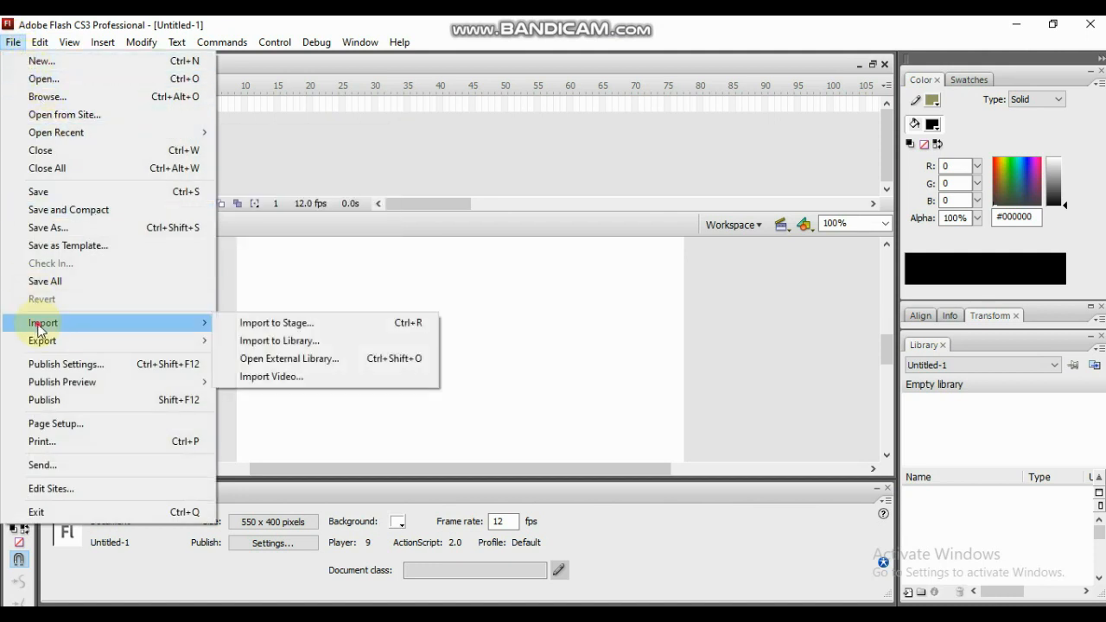
click(233, 322)
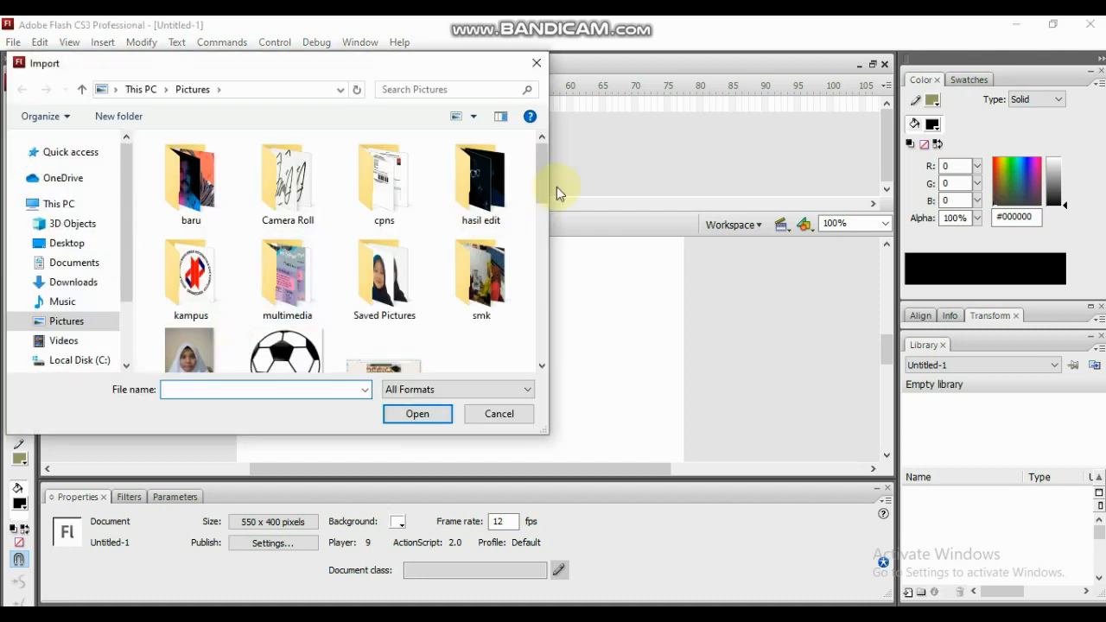
drag(543, 194, 540, 233)
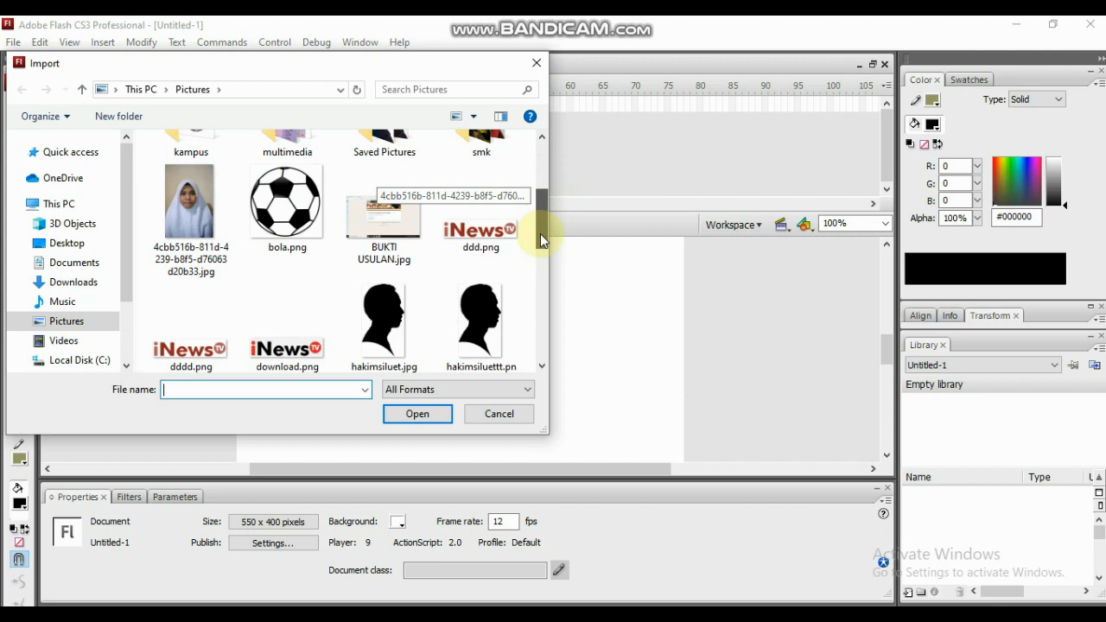
click(286, 208)
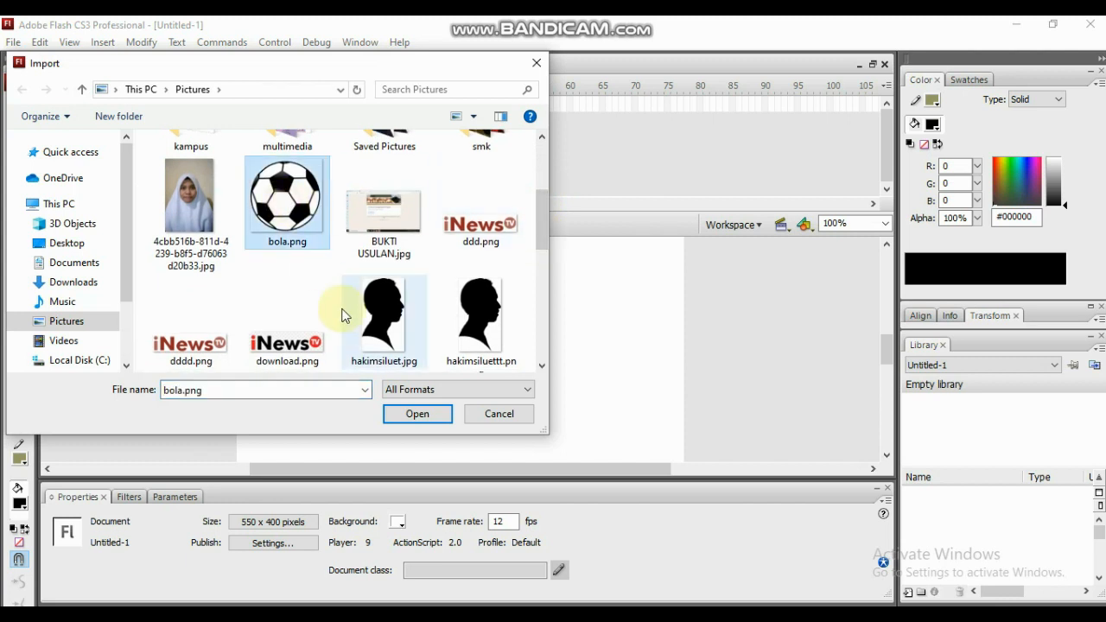
click(418, 414)
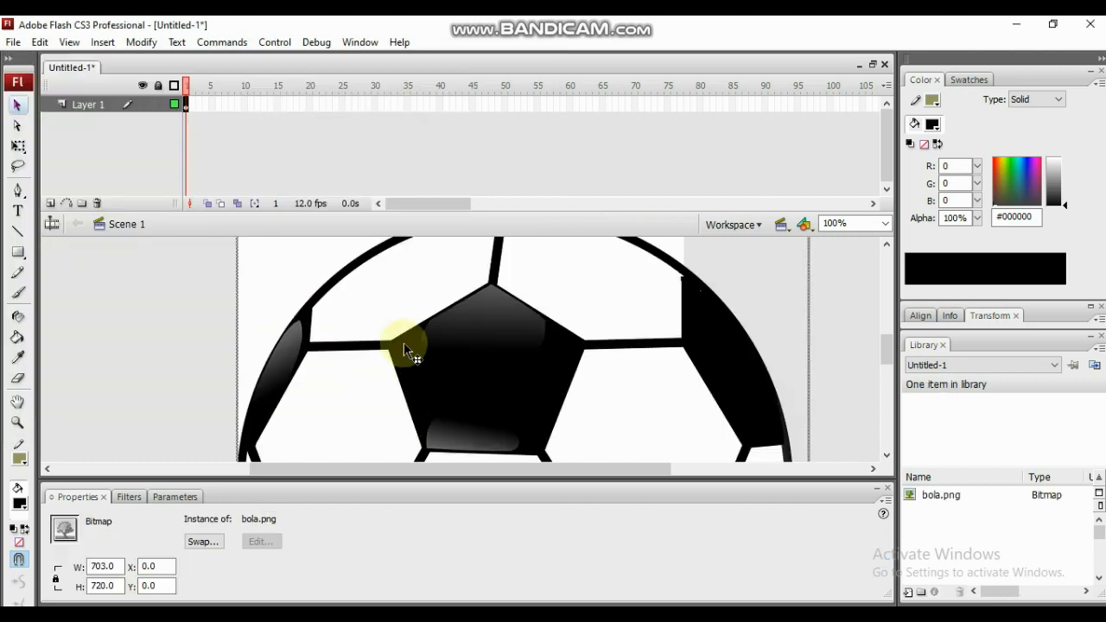
- Scale the ball down to about 65 by 67 px with Free Transform and place it in the stage's lower-left corner
click(18, 145)
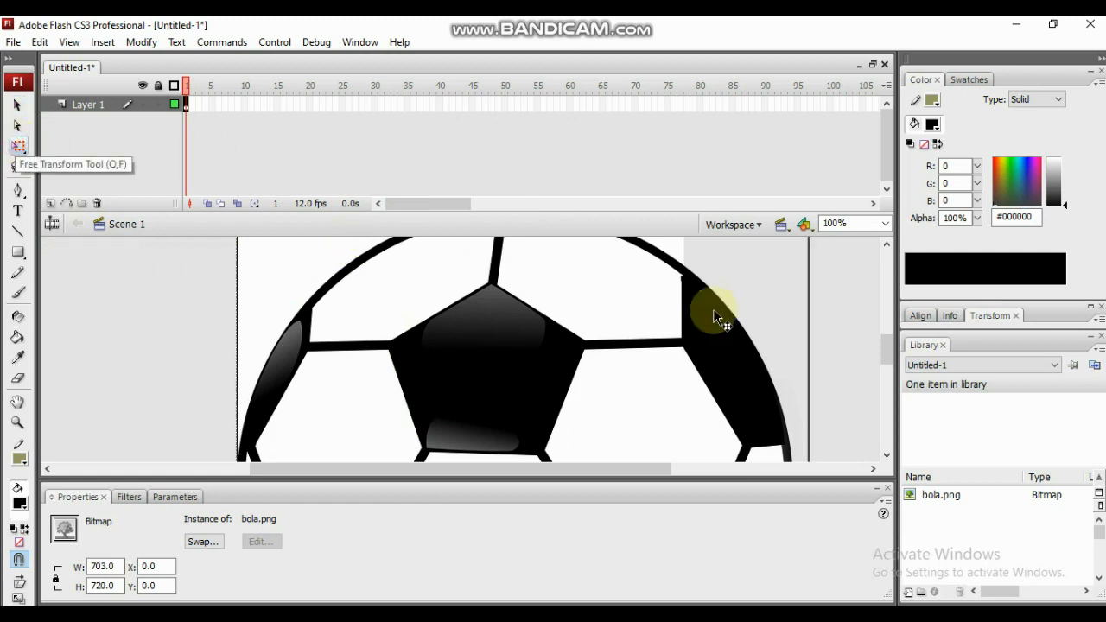
drag(888, 340, 893, 321)
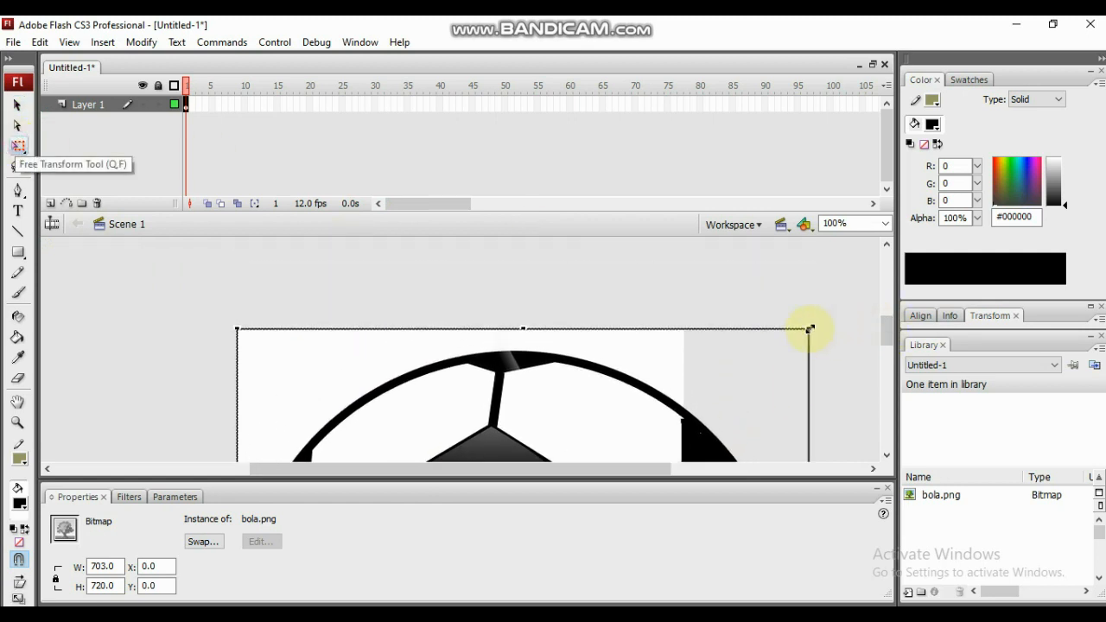
drag(805, 332, 617, 442)
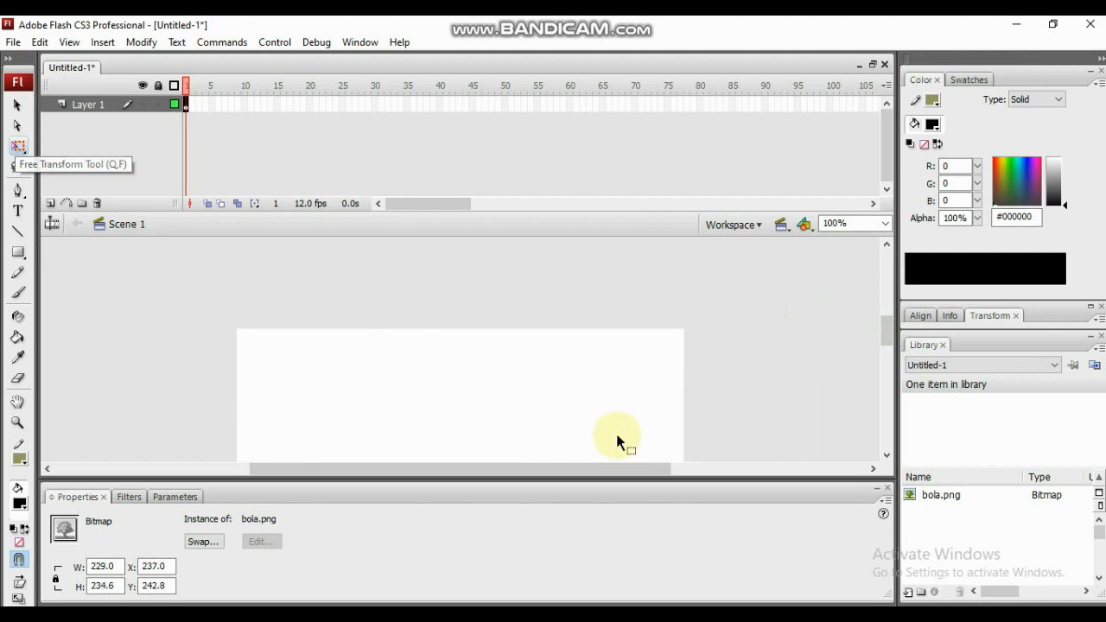
drag(894, 329, 889, 365)
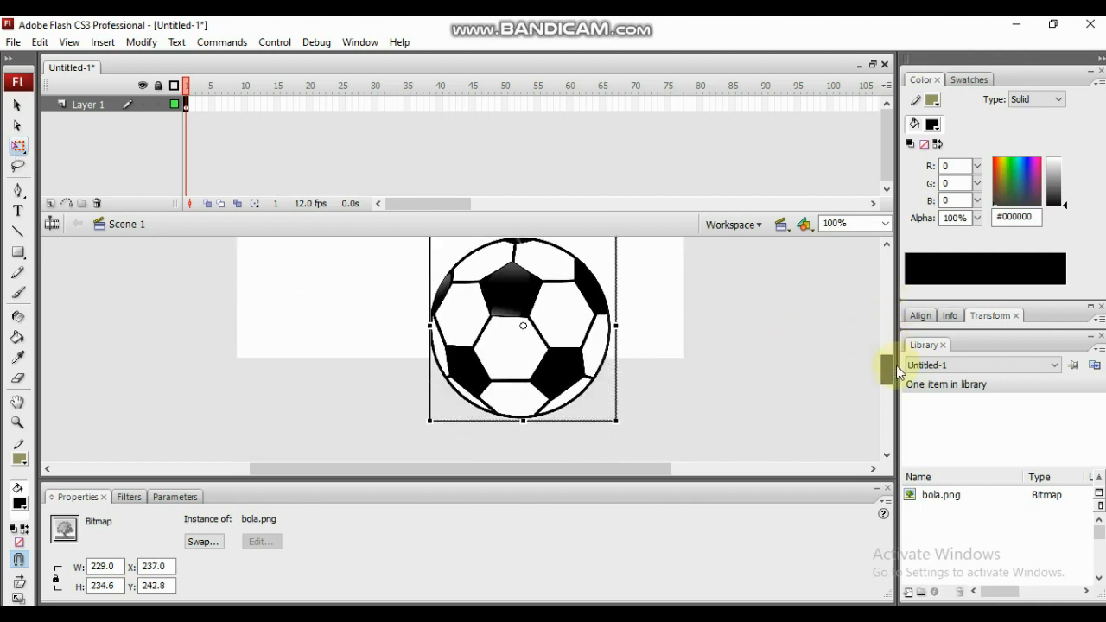
scroll(732, 324, up, 2)
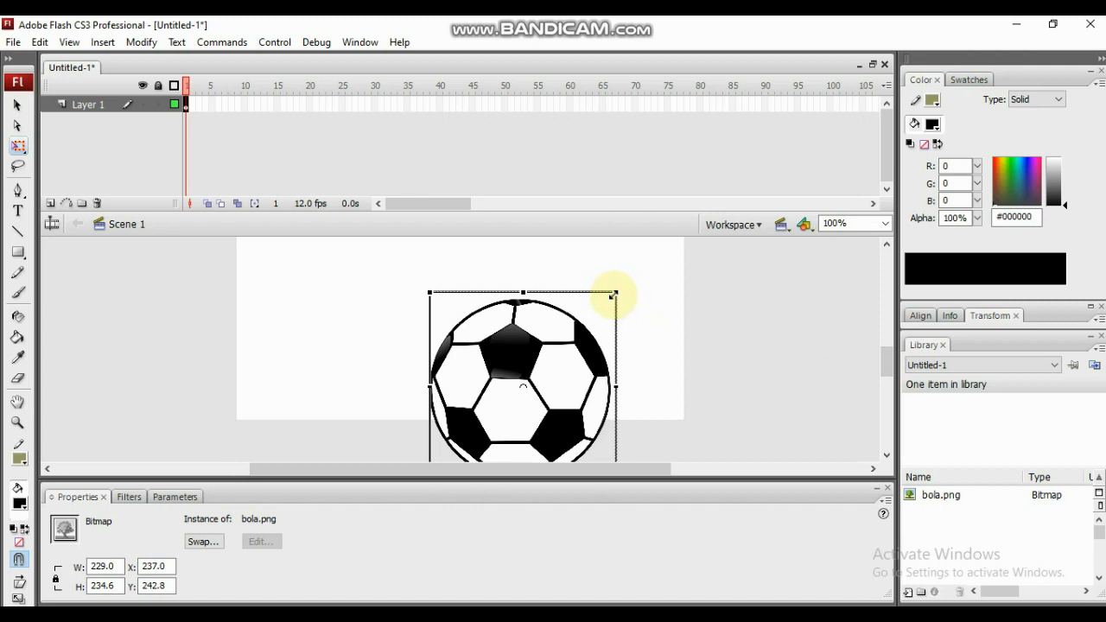
drag(613, 295, 269, 391)
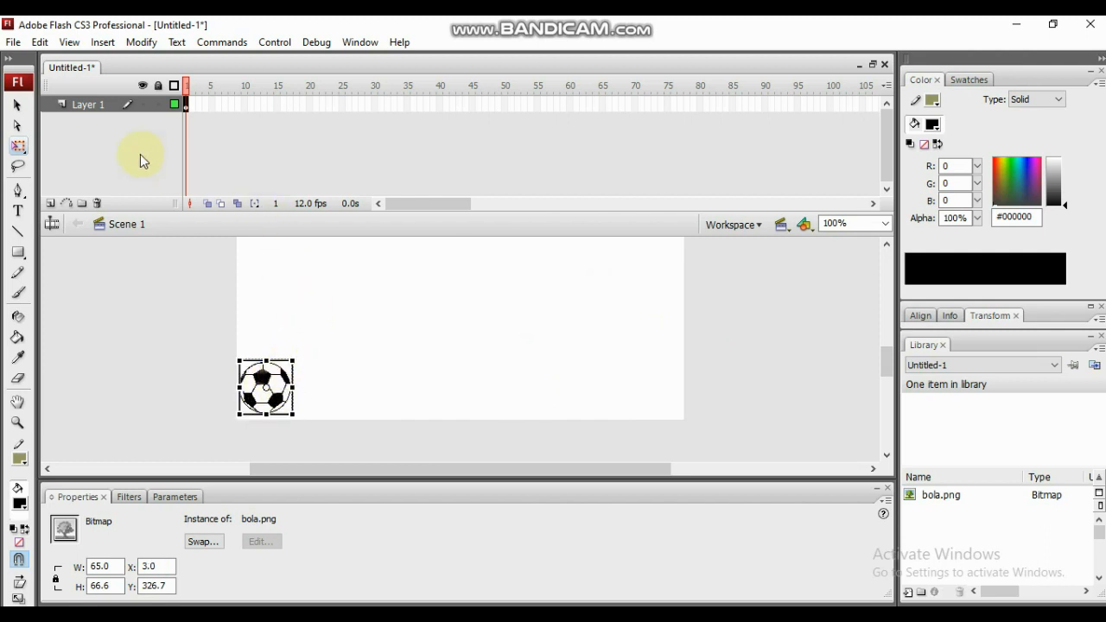
click(17, 105)
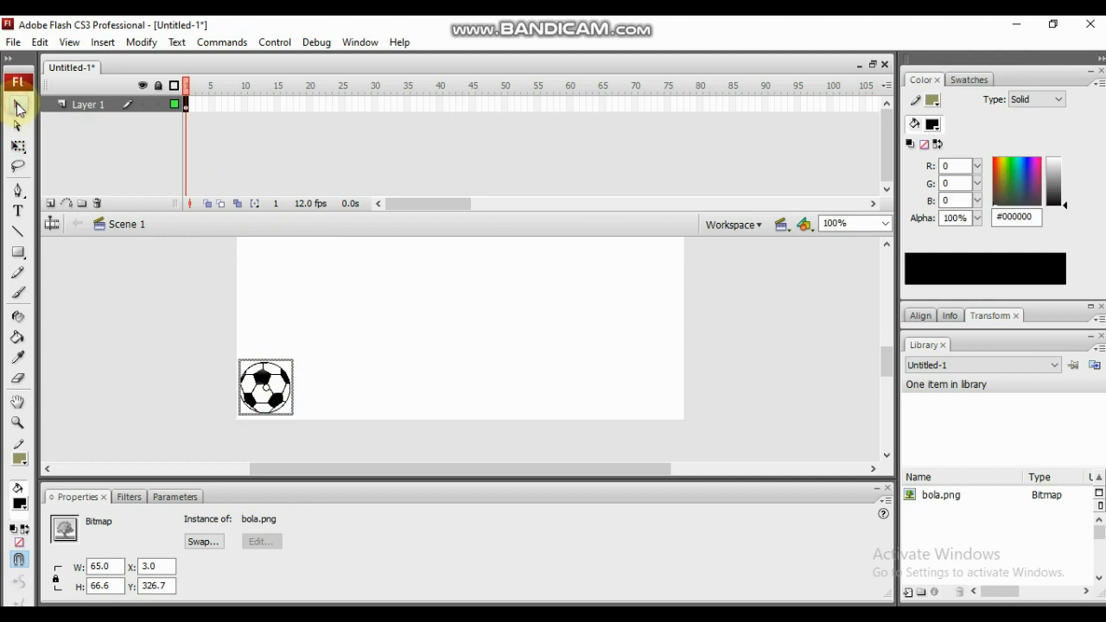
- Create a motion tween on frame 1 of Layer 1
click(187, 102)
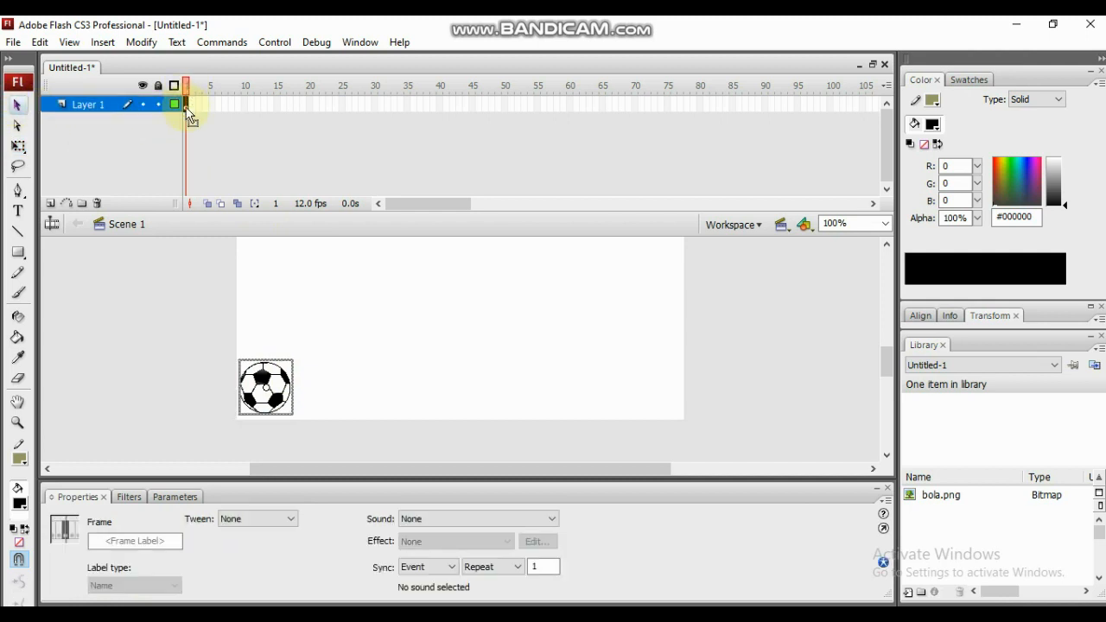
right_click(187, 107)
click(228, 115)
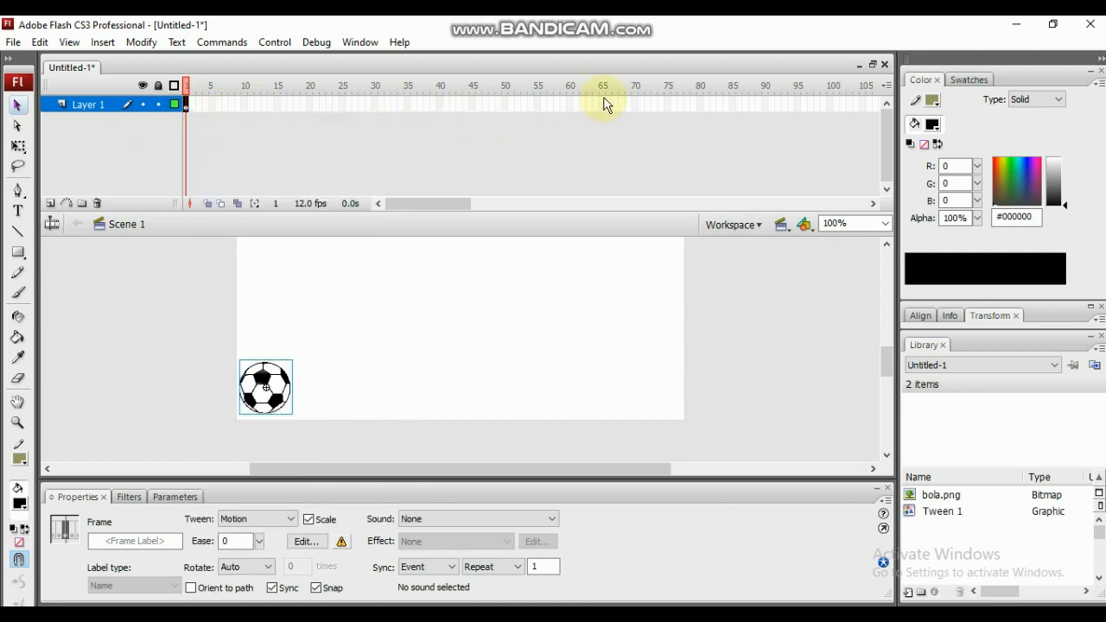
- Insert a keyframe at frame 60 and move the ball horizontally to the stage's lower-right corner
click(569, 102)
right_click(569, 102)
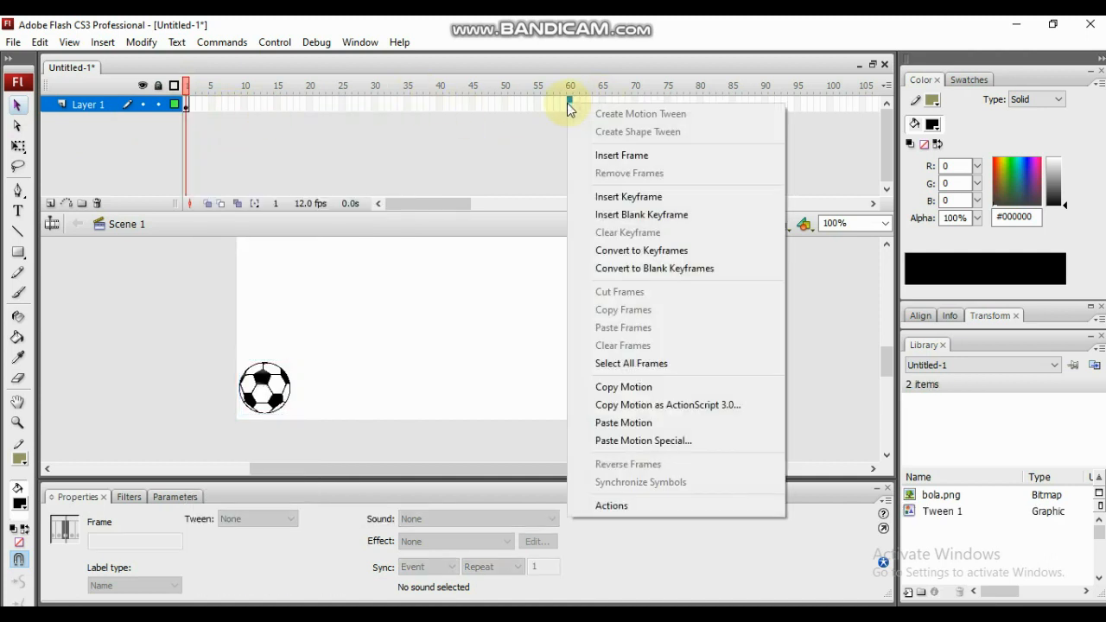
click(610, 199)
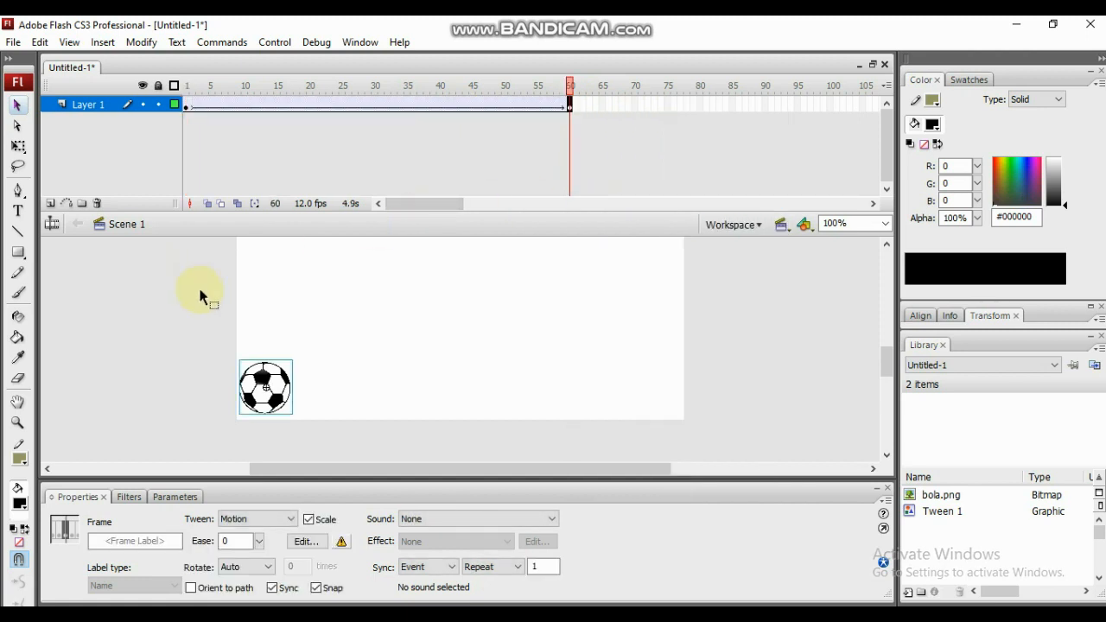
drag(264, 388, 658, 400)
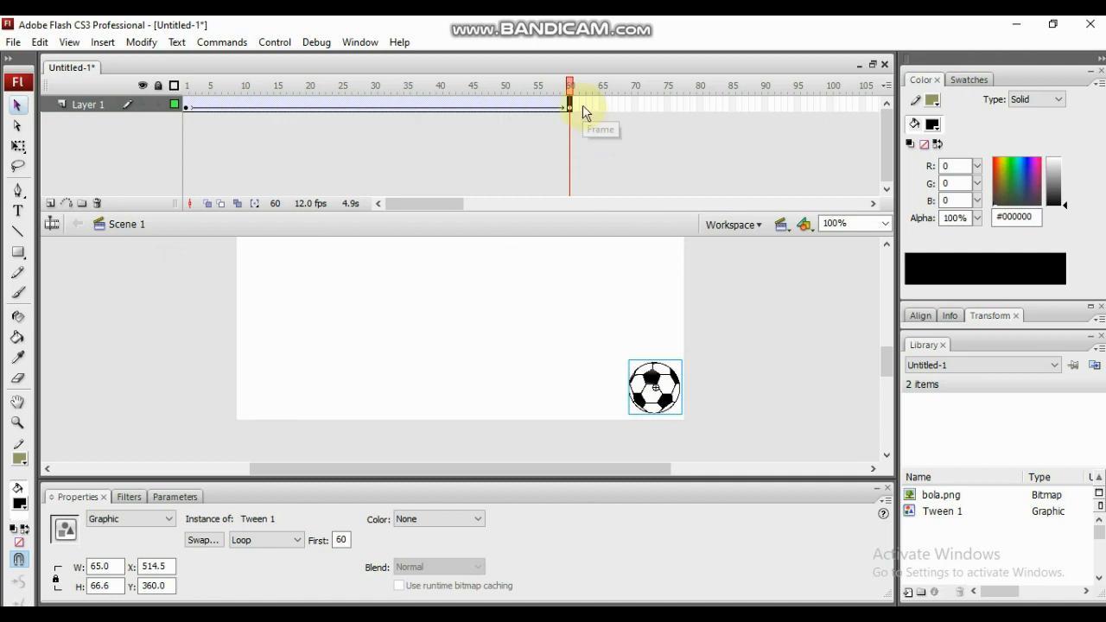
- Return the playhead to frame 1, test the movie to watch the ball travel across the stage, and close the preview
drag(570, 90, 182, 129)
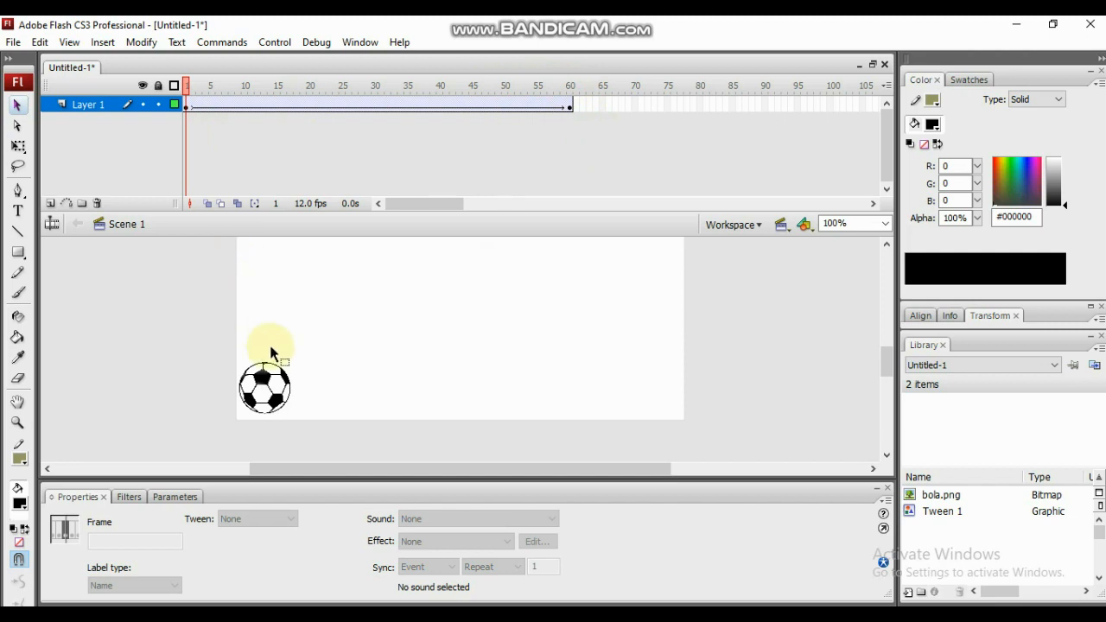
key(ctrl+Return)
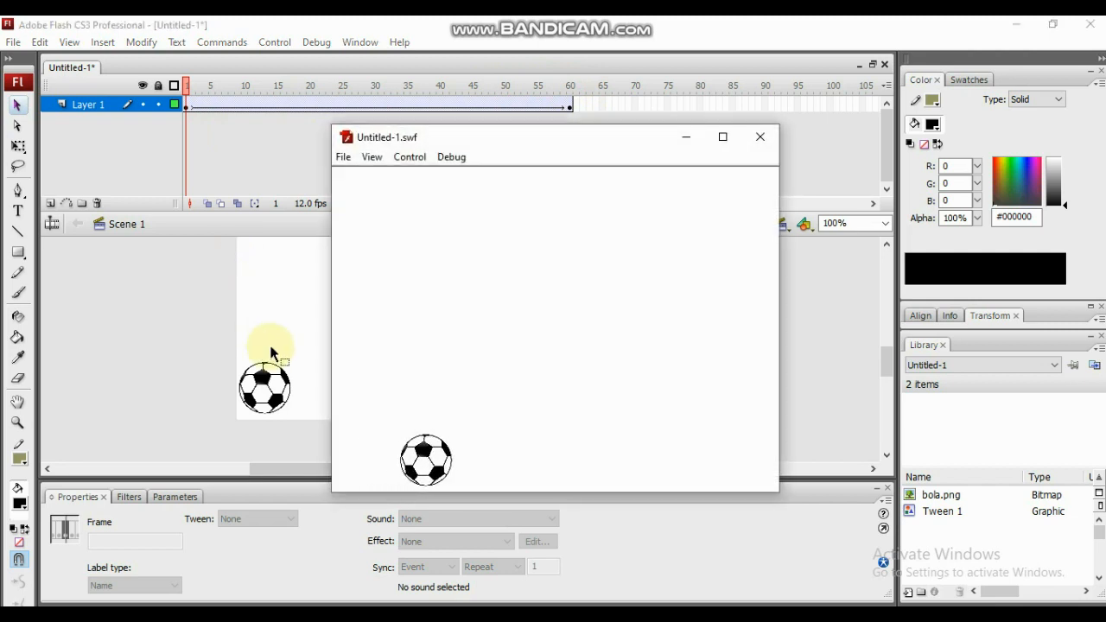
click(755, 145)
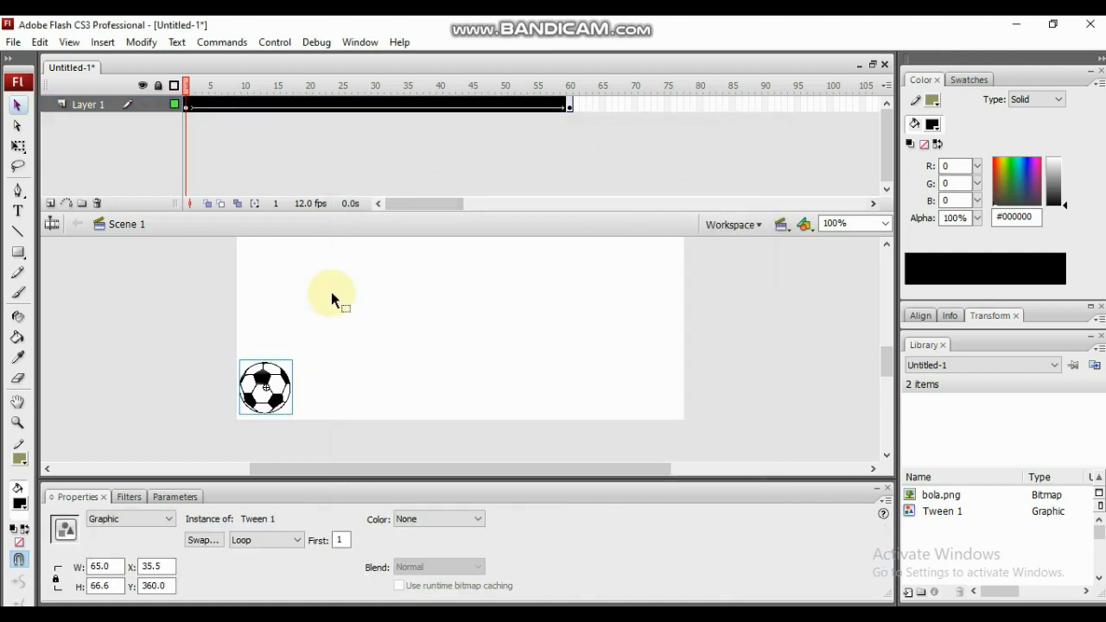
- Set the frame 1 tween's ease to 50 and its rotation to CW, 1 time
click(187, 105)
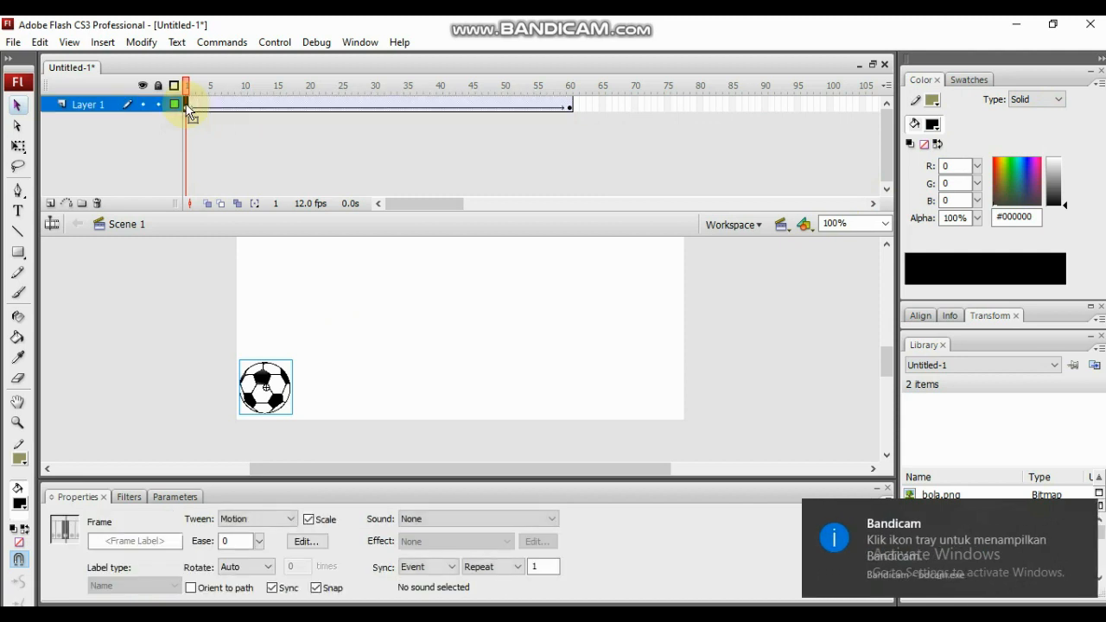
click(259, 541)
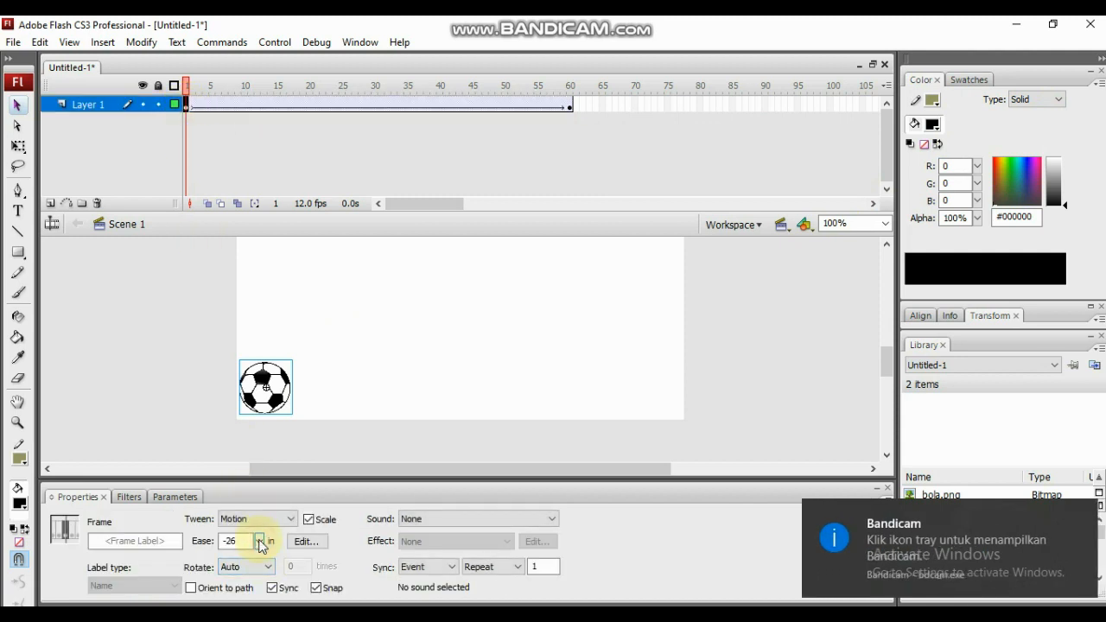
double_click(240, 541)
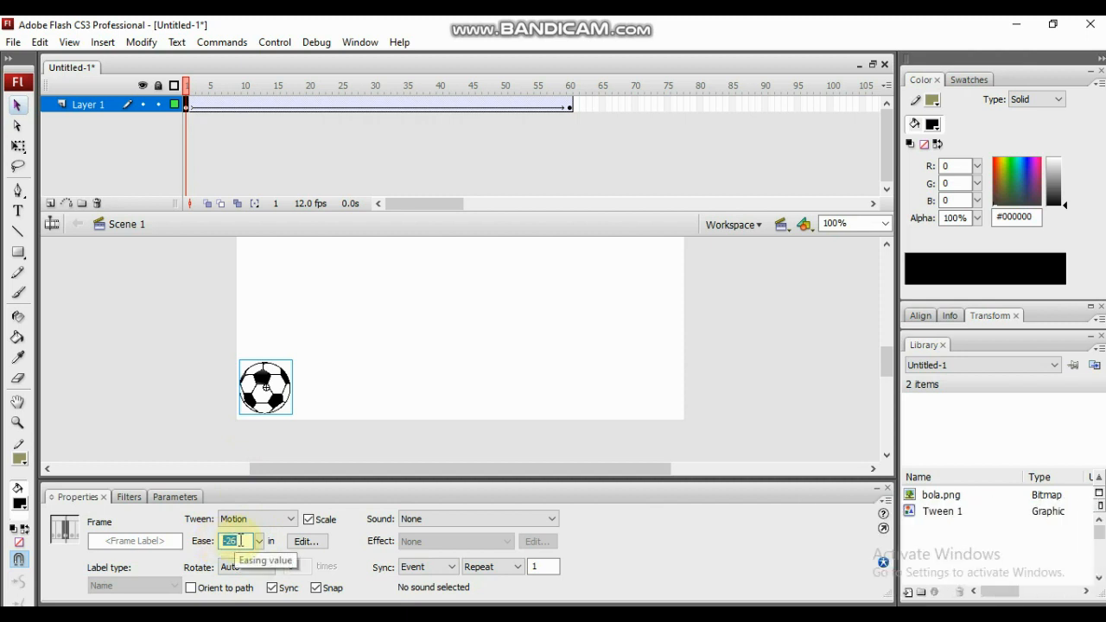
click(284, 520)
click(269, 545)
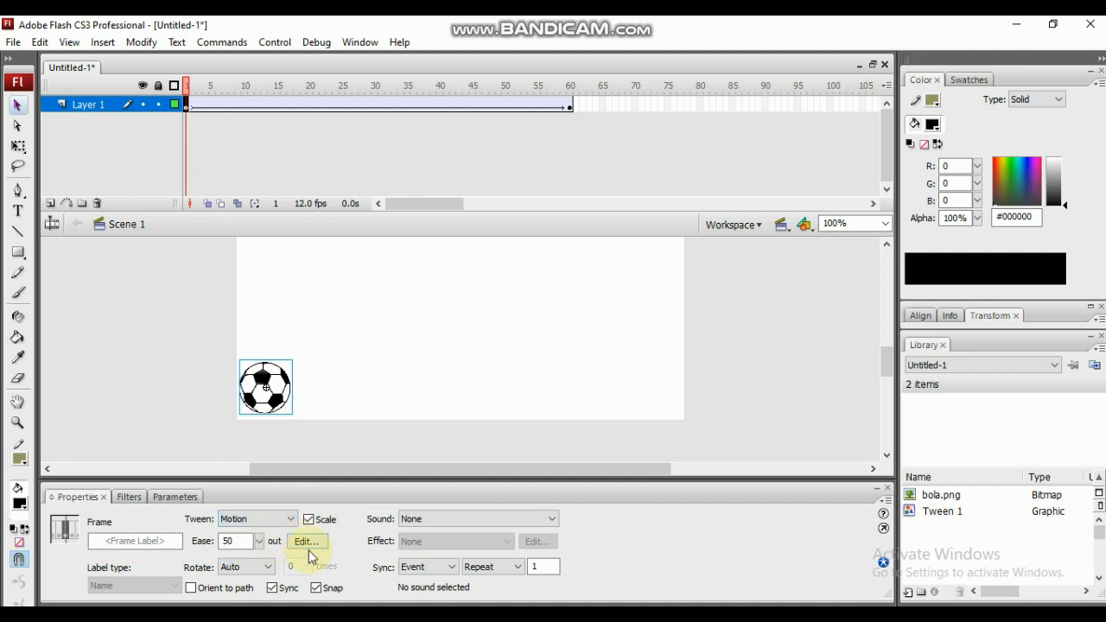
click(269, 568)
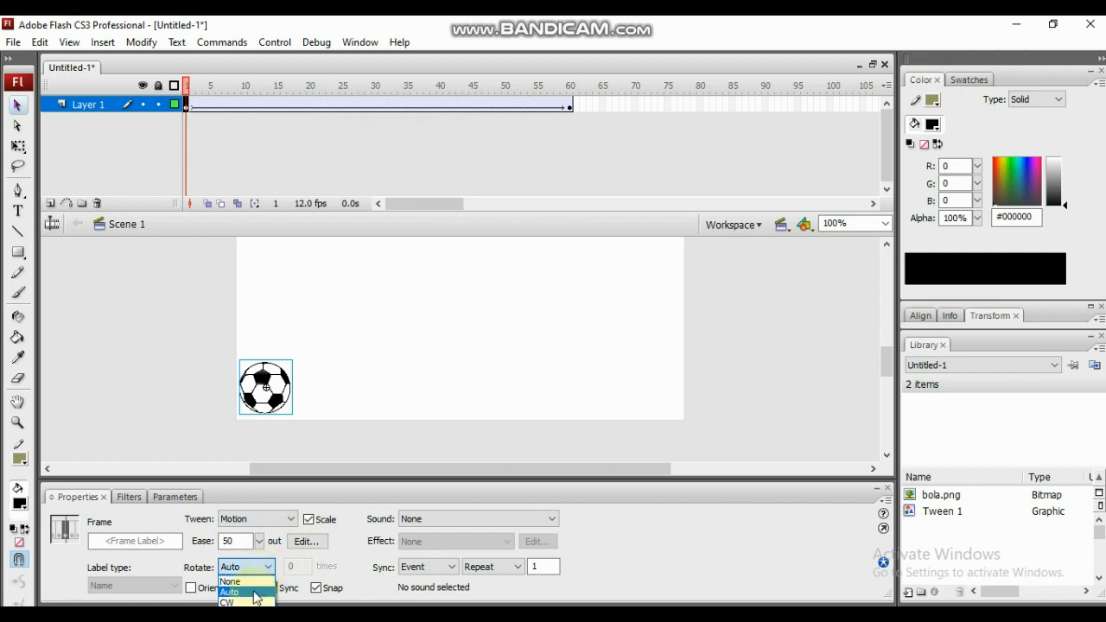
click(247, 602)
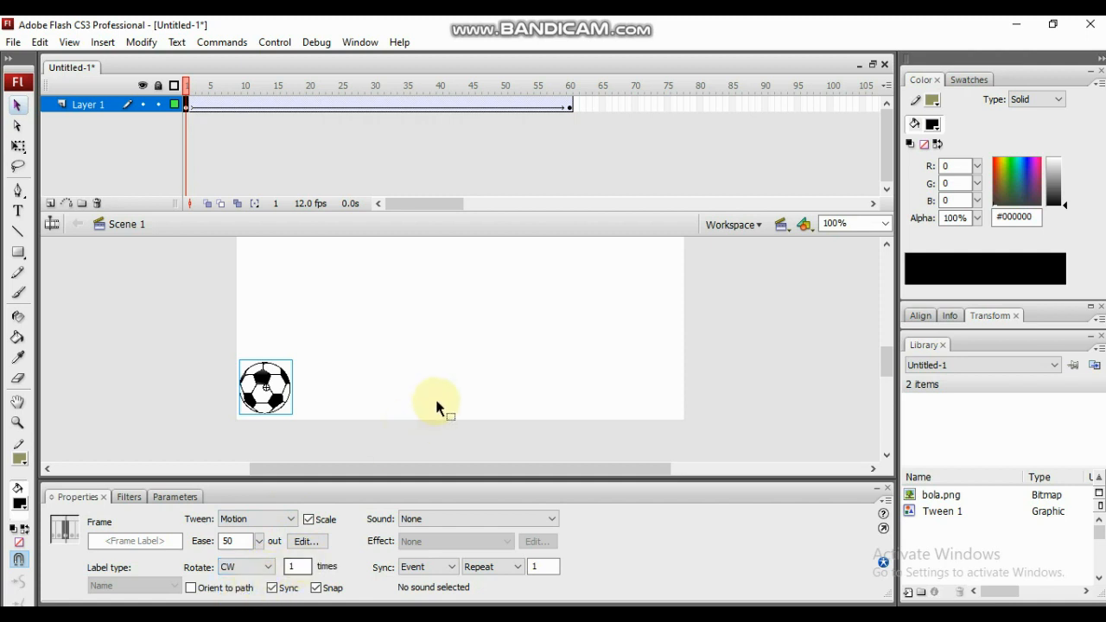
- Test the movie with the eased, rotating ball, and close the preview and the document without saving
key(ctrl+Return)
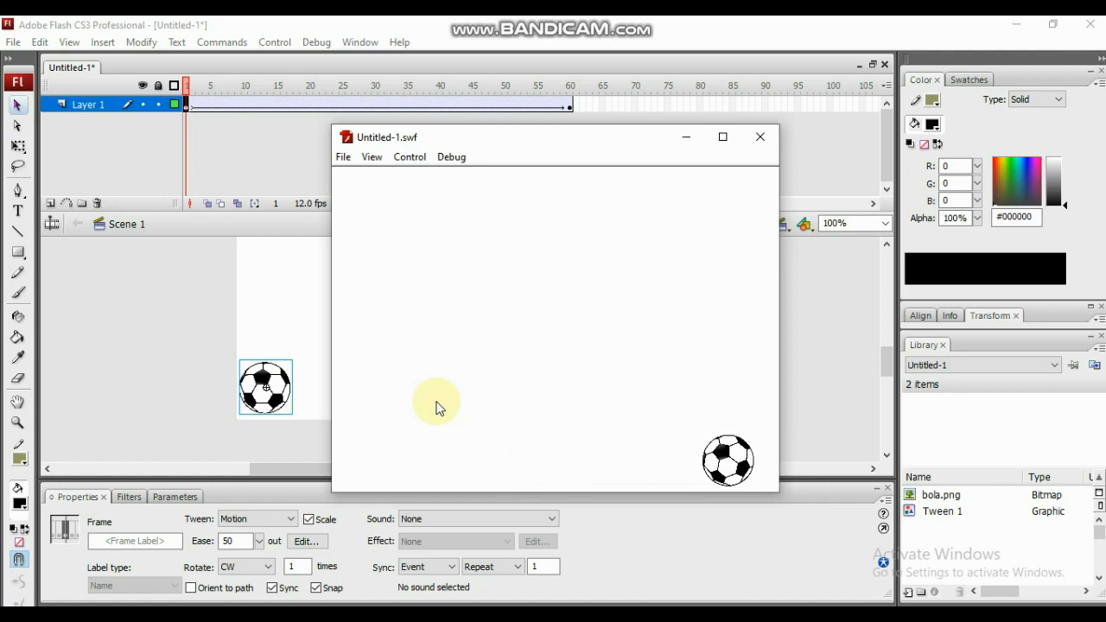
click(761, 137)
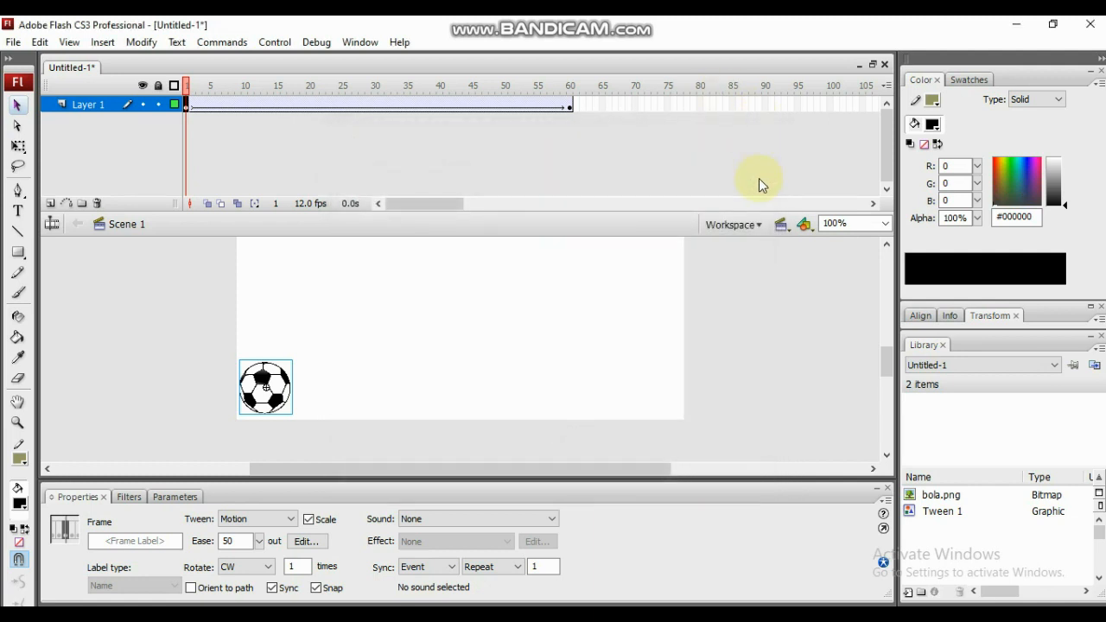
click(886, 65)
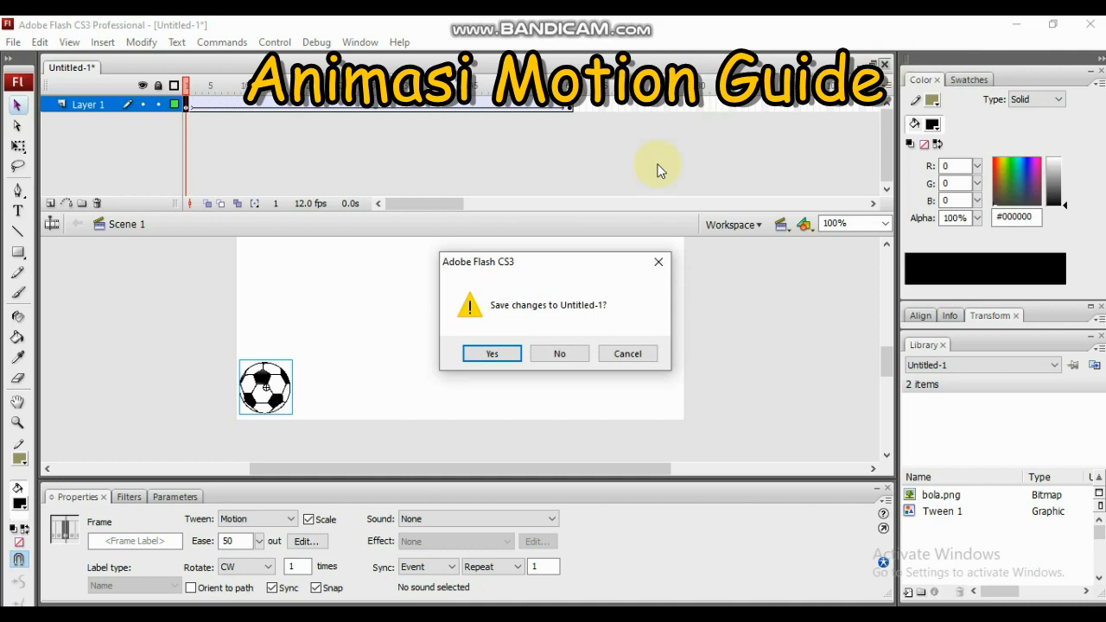
click(564, 355)
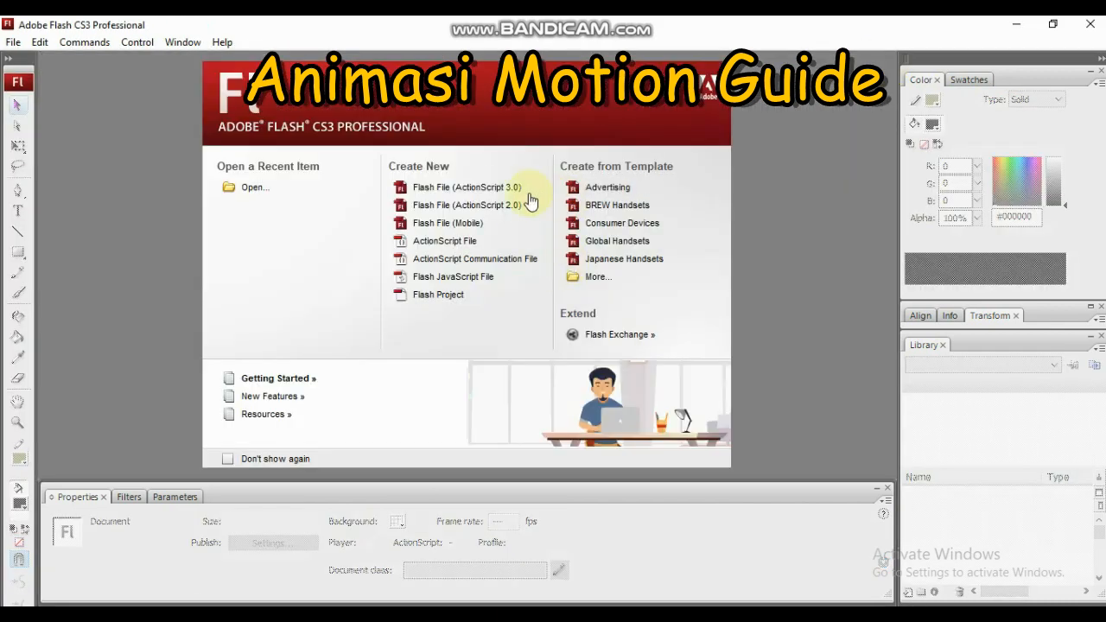
- Create a new Flash File (ActionScript 2.0) and import the soccer ball image bola.png to the stage
click(510, 205)
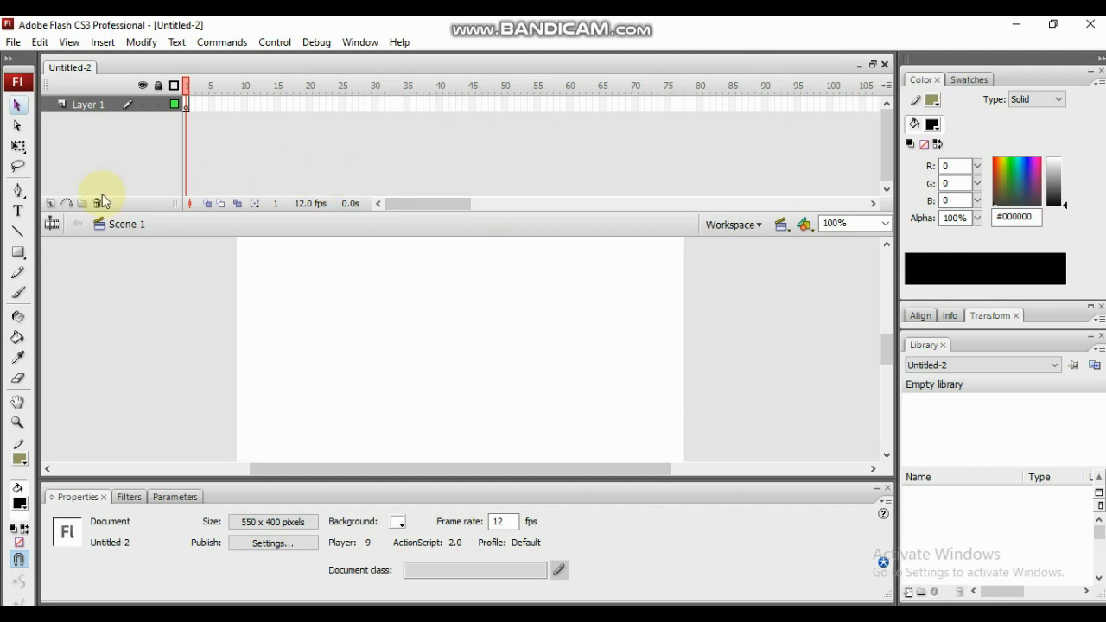
click(11, 45)
mouse_move(147, 326)
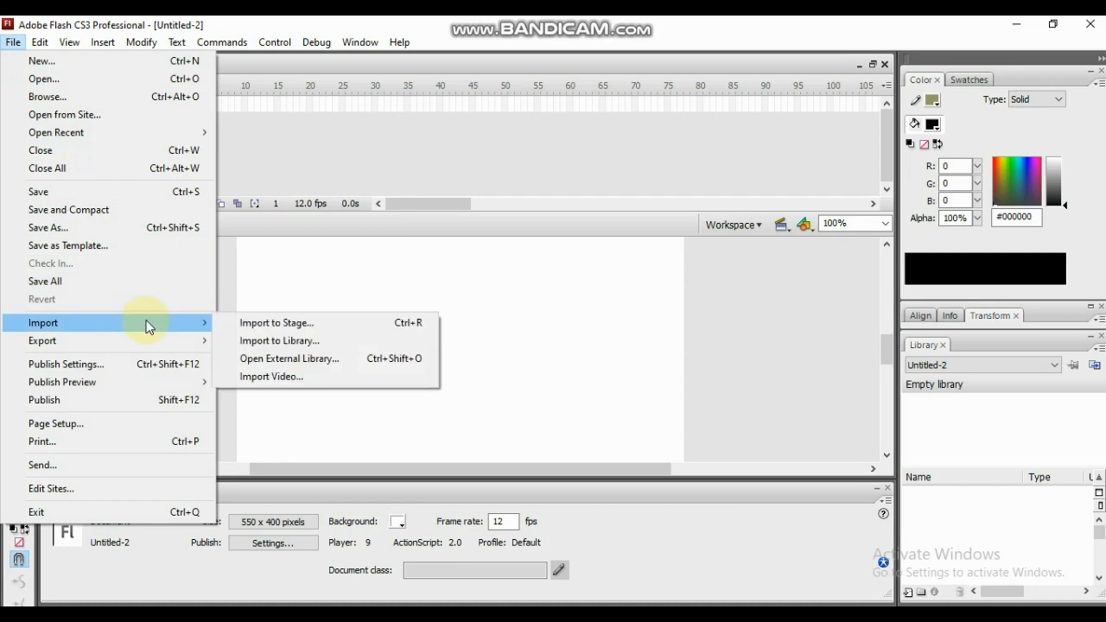
click(264, 323)
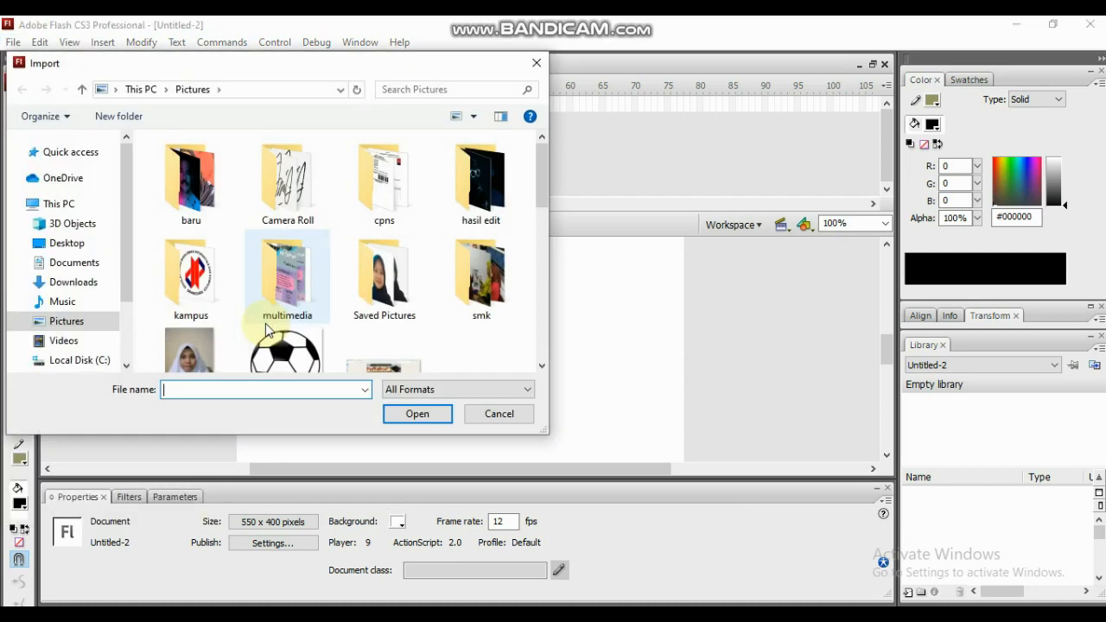
click(283, 351)
click(423, 416)
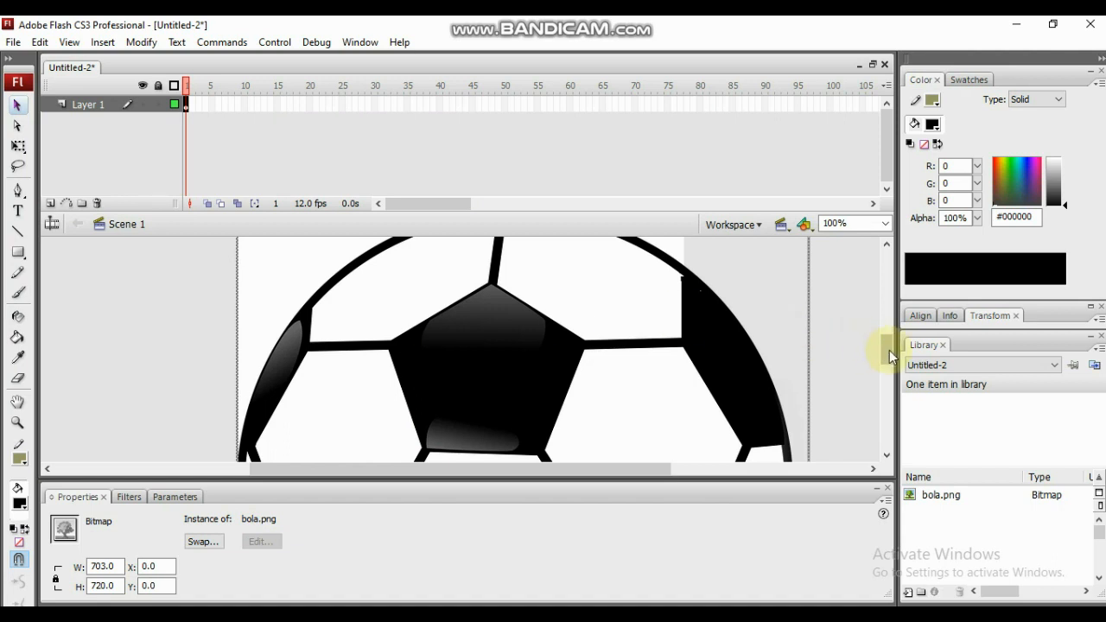
- Scale the ball bitmap down proportionally to about 51 by 52 px with the Free Transform tool
drag(893, 356, 894, 329)
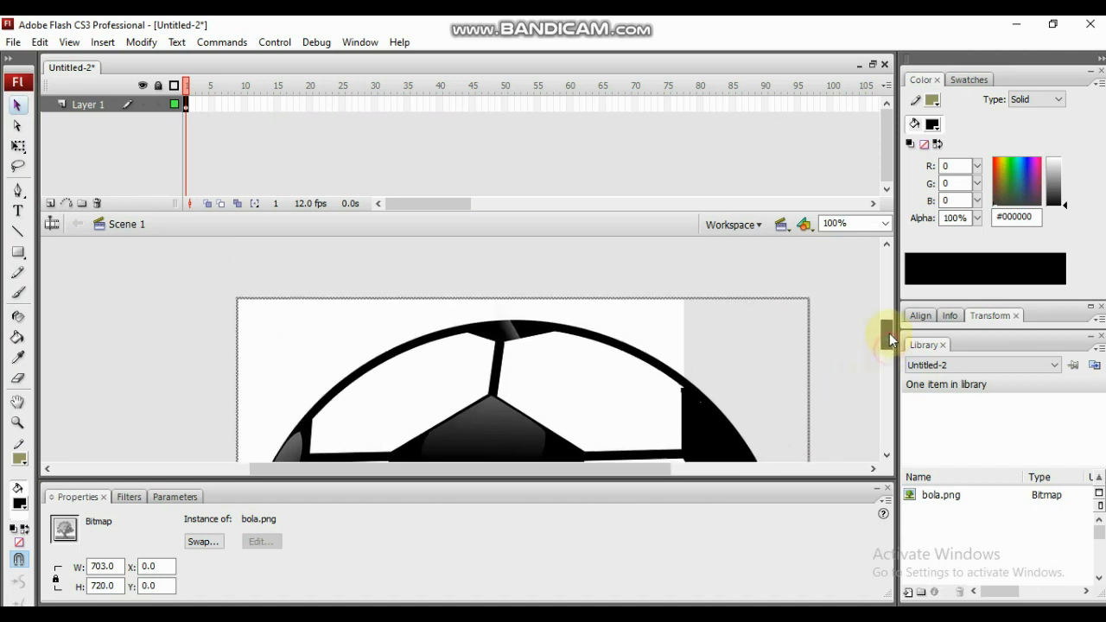
click(16, 148)
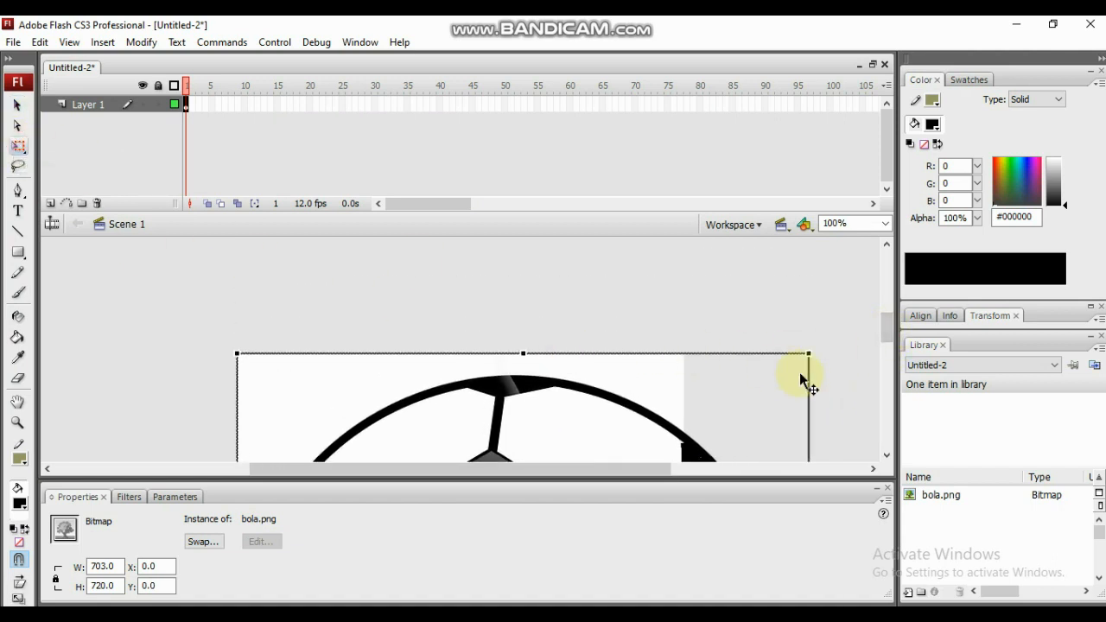
drag(809, 353, 645, 486)
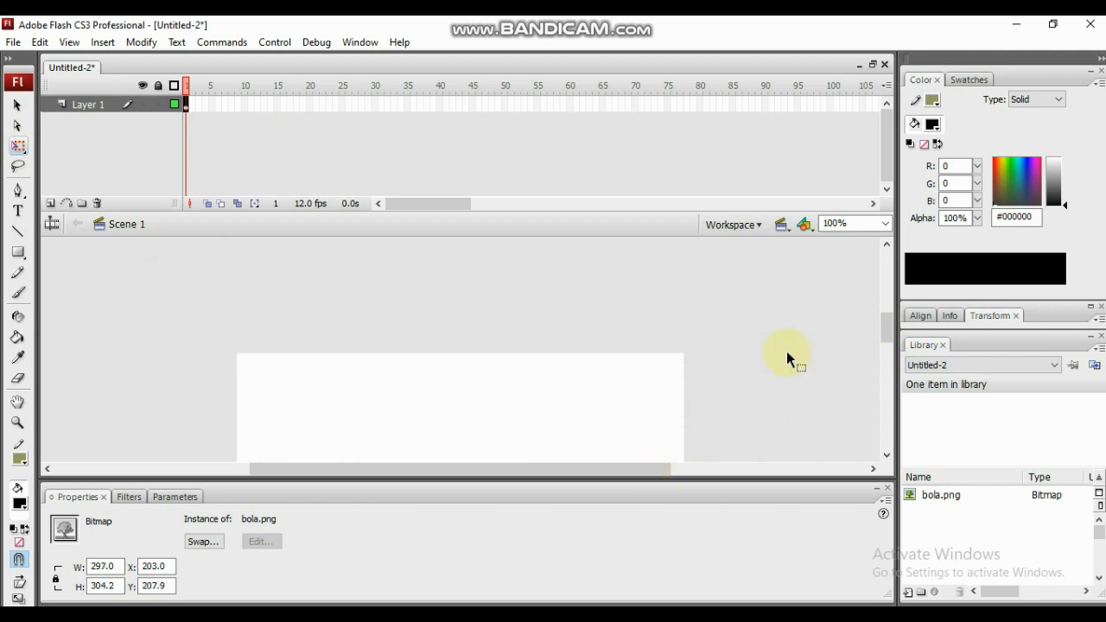
drag(887, 328, 891, 360)
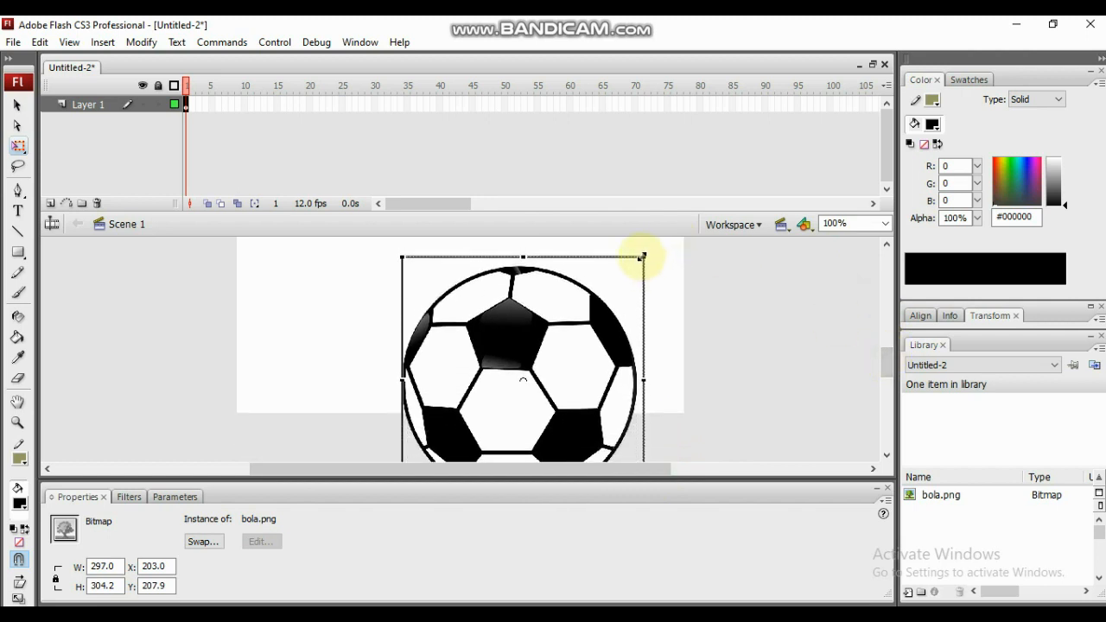
drag(643, 256, 545, 357)
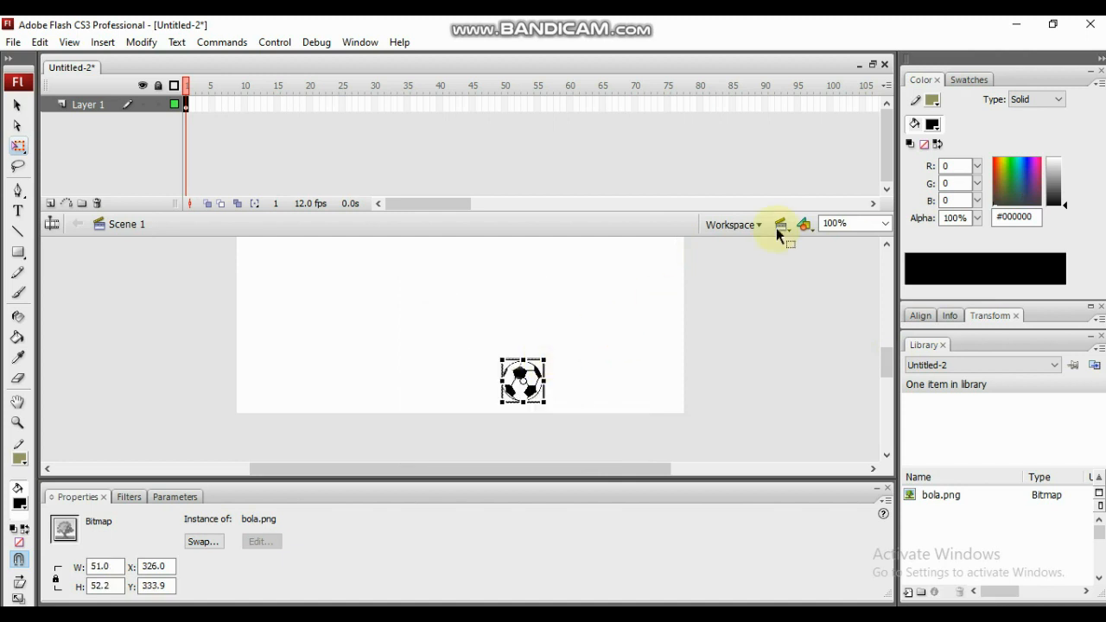
- Fit the whole frame in view and move the ball just outside the stage's left edge, about X -66, Y 173
click(886, 225)
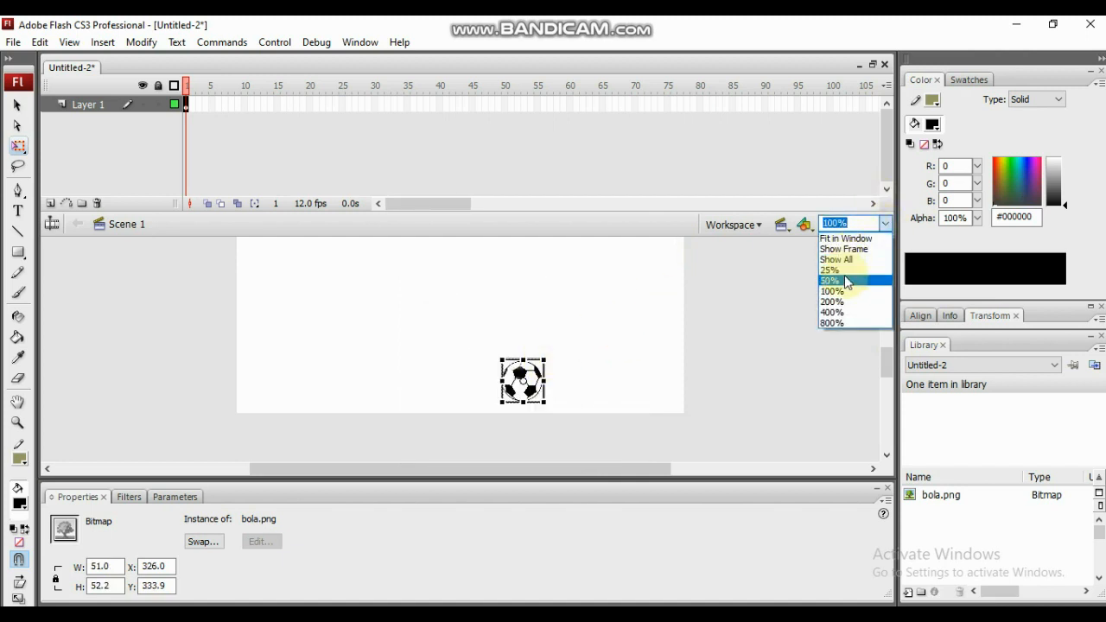
click(845, 249)
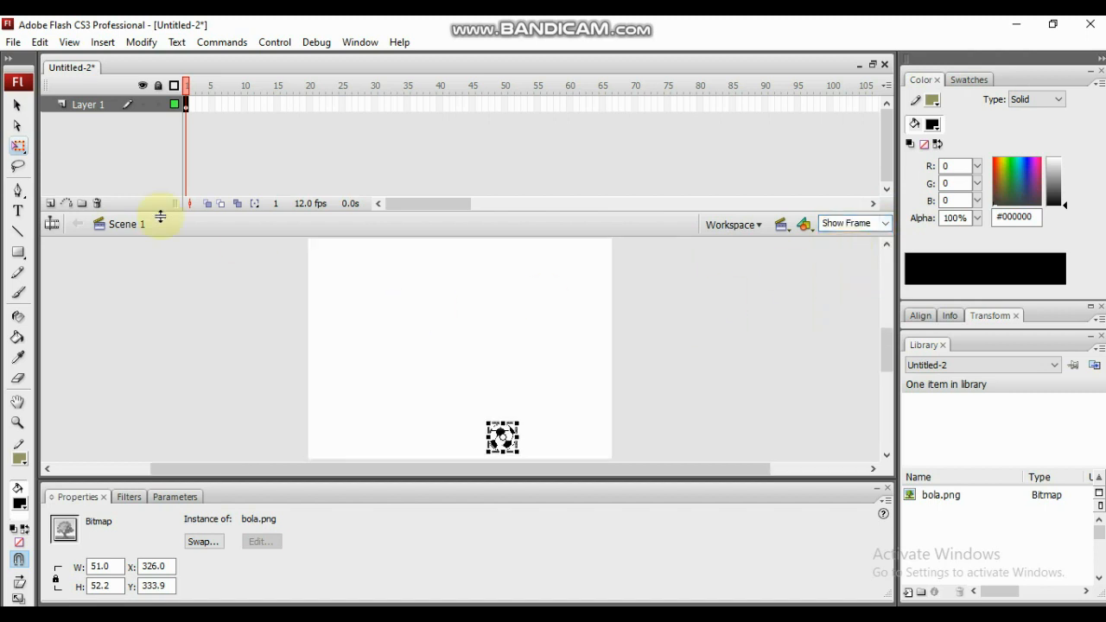
click(19, 107)
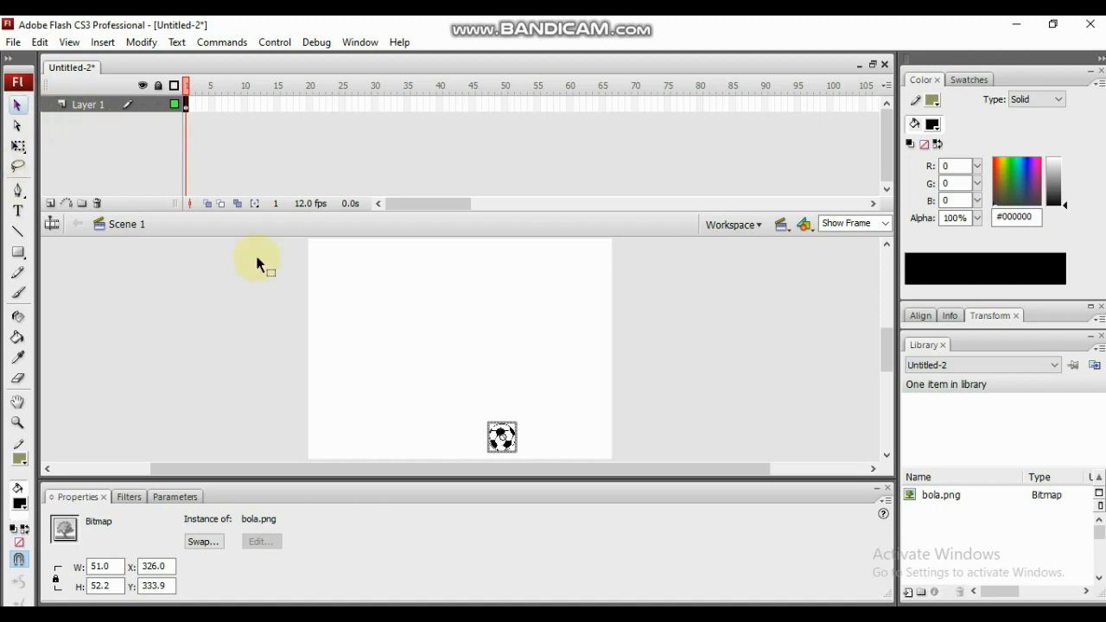
drag(501, 436, 295, 340)
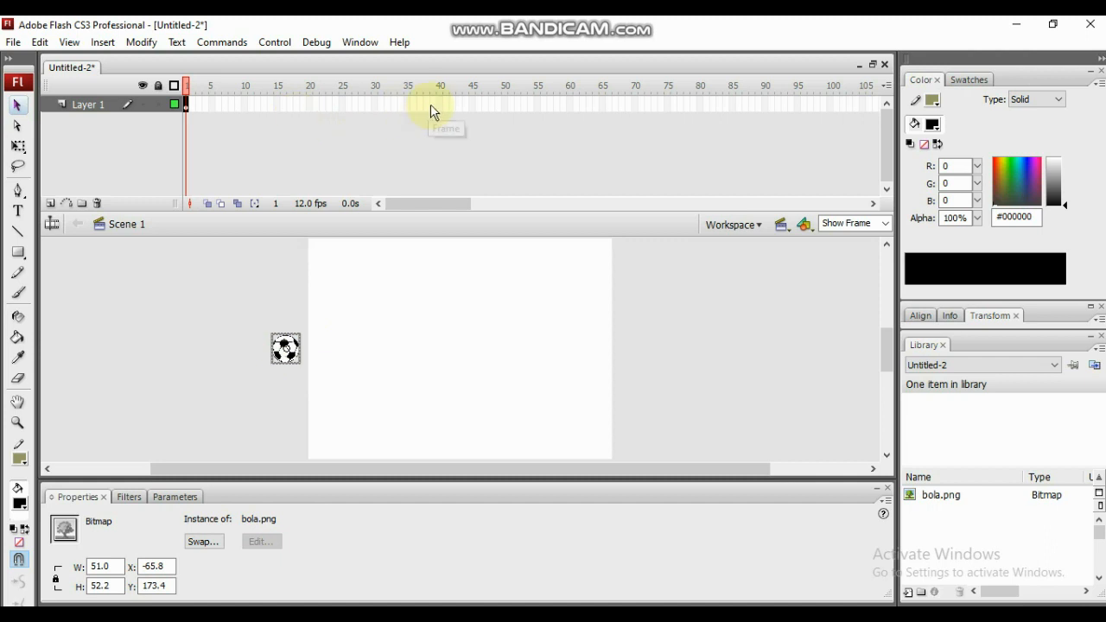
- Insert a keyframe at frame 60 of Layer 1
click(571, 105)
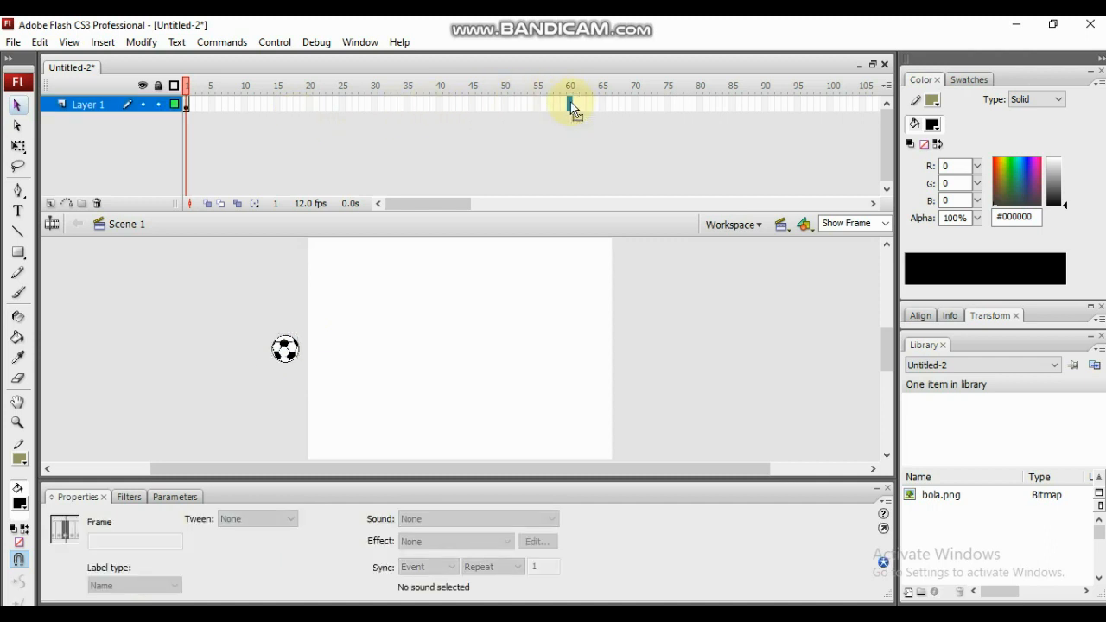
right_click(570, 106)
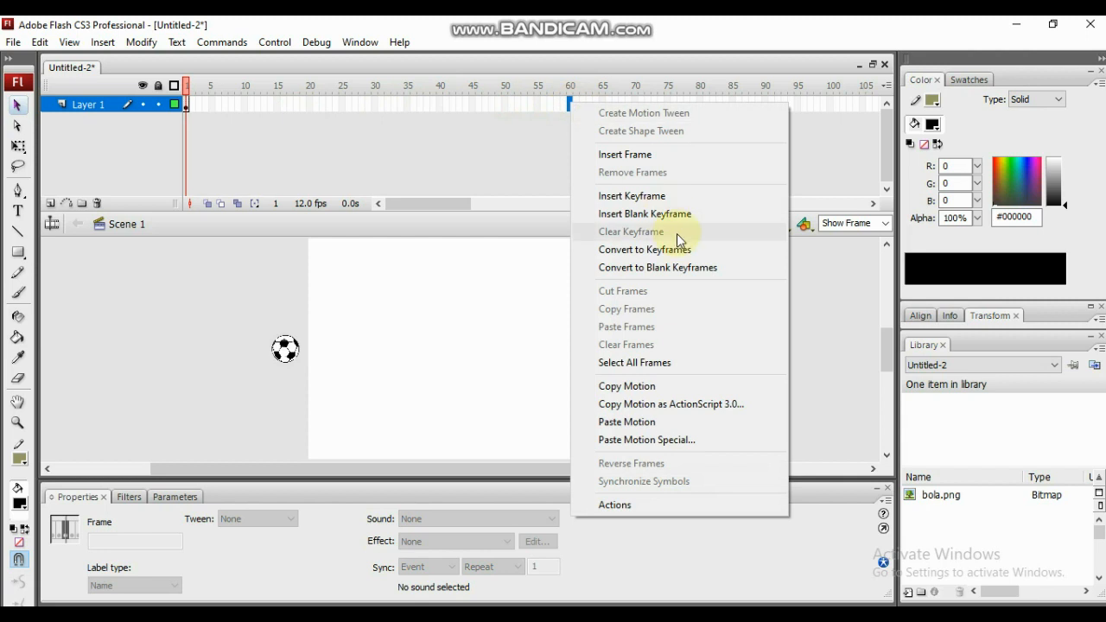
click(693, 195)
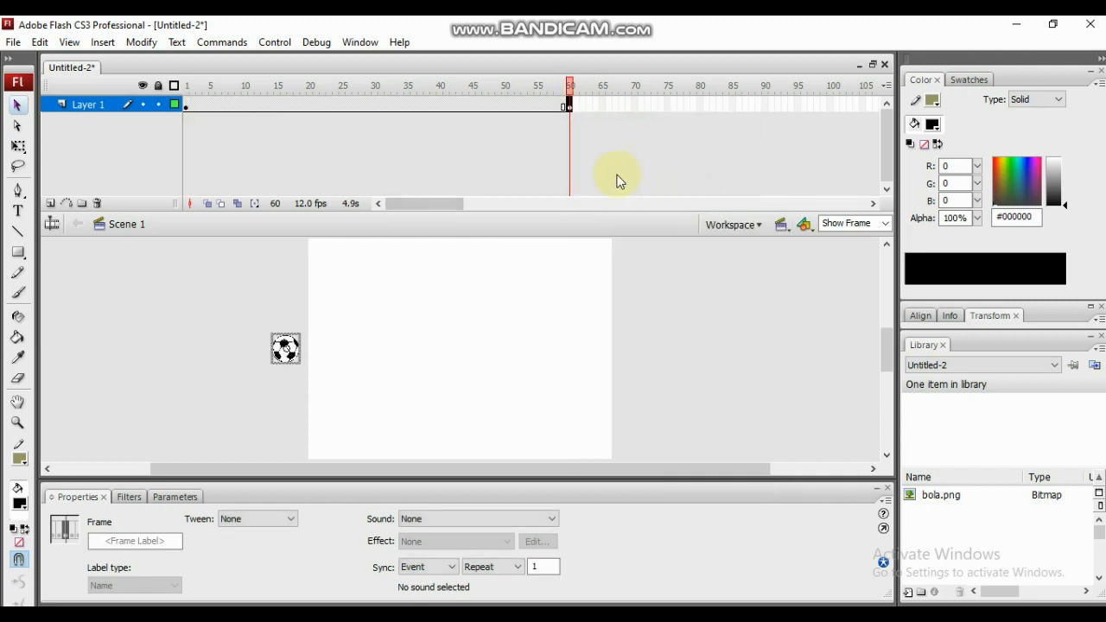
- Add a motion guide layer to Layer 1
click(108, 105)
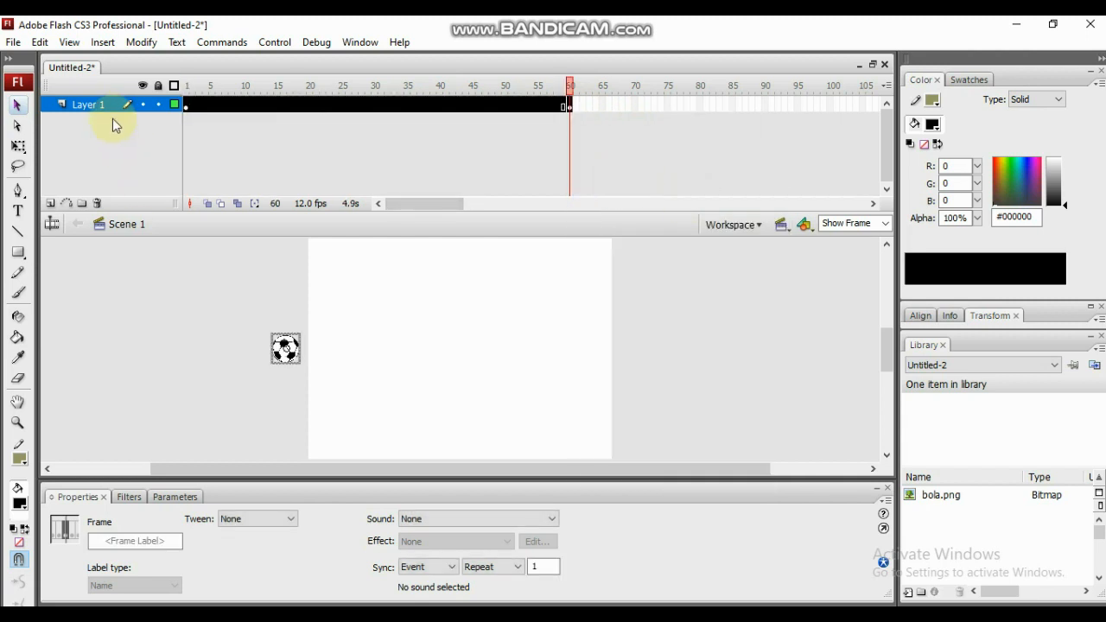
right_click(110, 108)
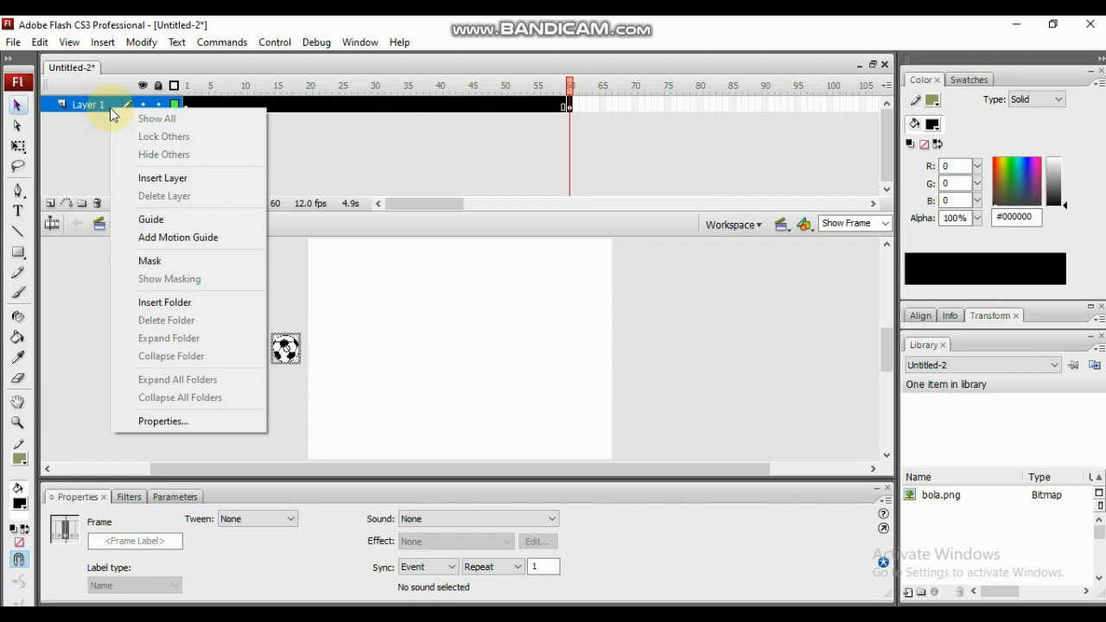
click(182, 242)
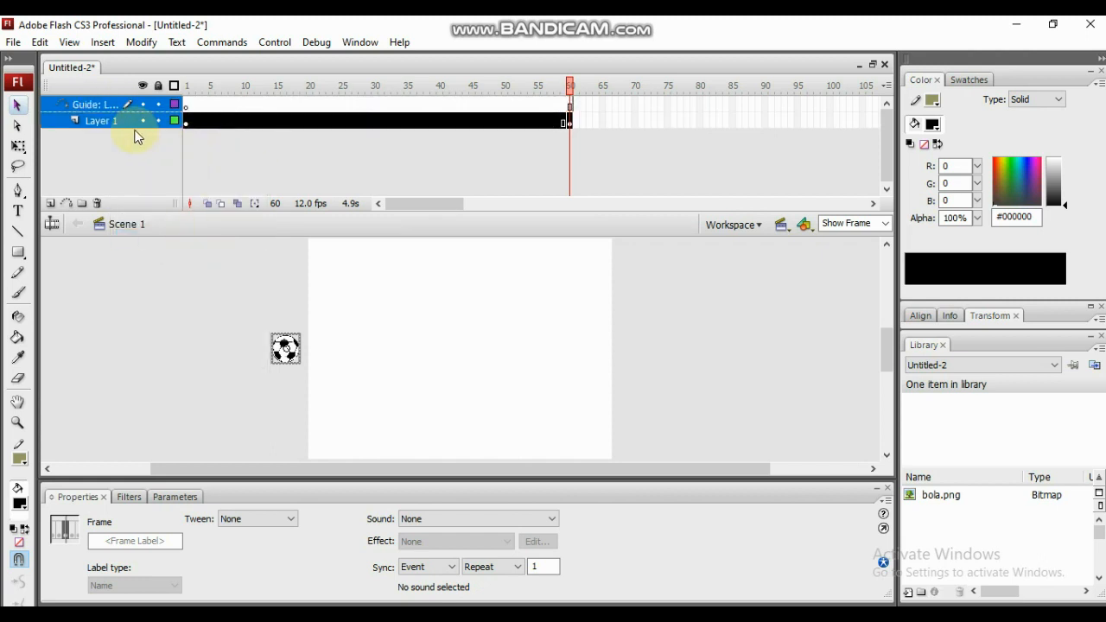
- Draw a bouncing path with the Pen tool on the guide layer, its bounces shrinking from the stage's left edge to its lower-right edge
click(81, 106)
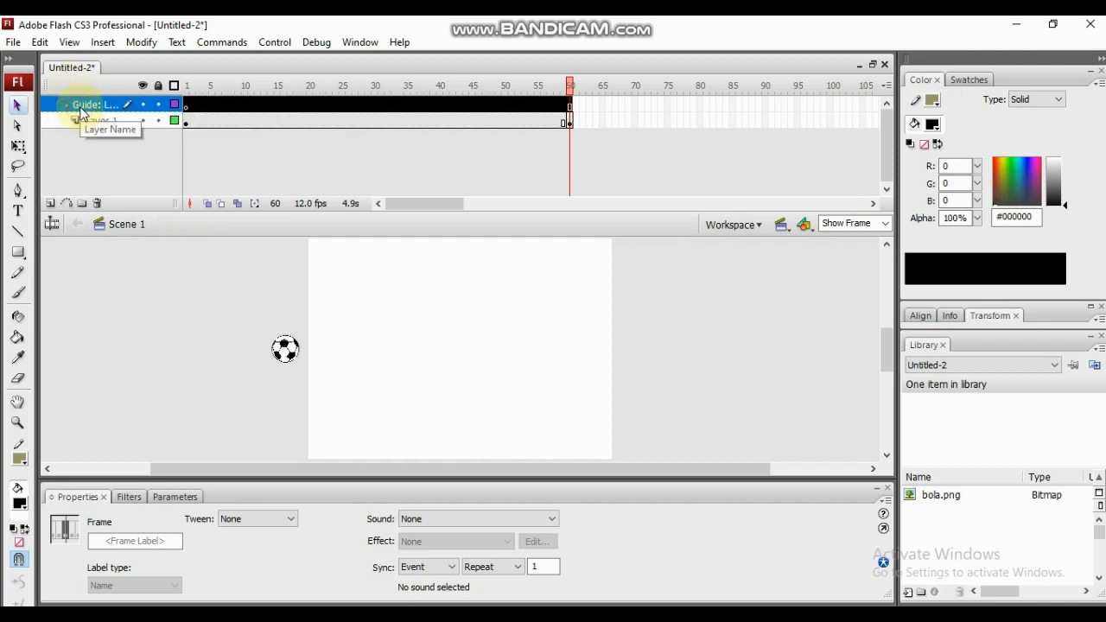
click(17, 192)
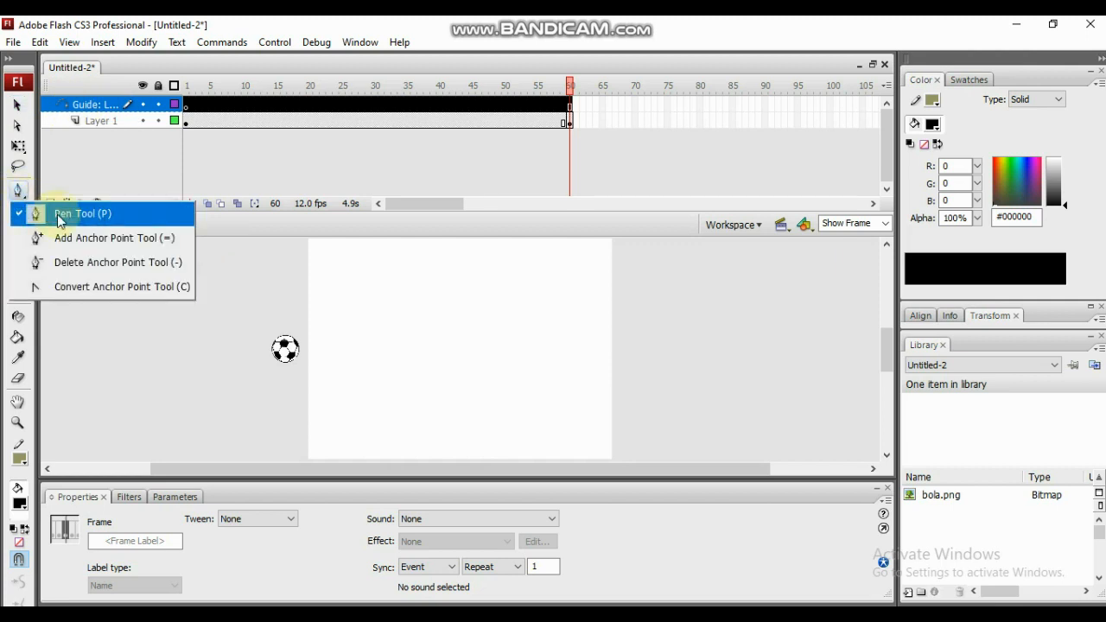
click(63, 213)
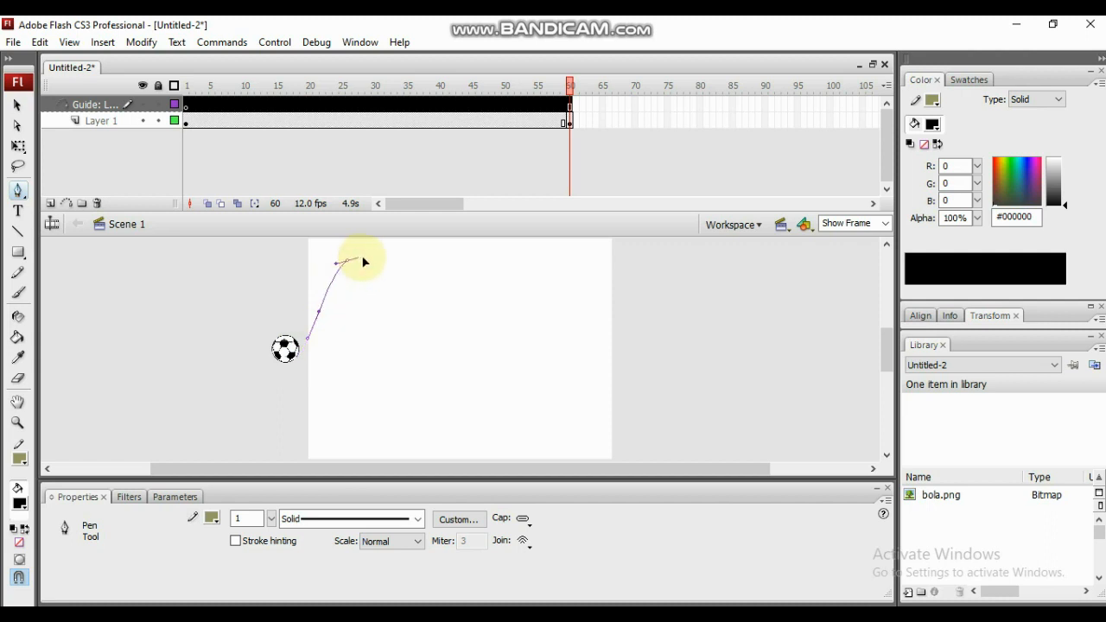
drag(364, 261, 355, 258)
drag(390, 327, 394, 346)
drag(412, 412, 421, 421)
drag(462, 320, 473, 308)
drag(500, 360, 514, 404)
drag(528, 419, 574, 414)
click(562, 419)
key(ctrl+z)
drag(577, 406, 590, 419)
drag(600, 416, 604, 420)
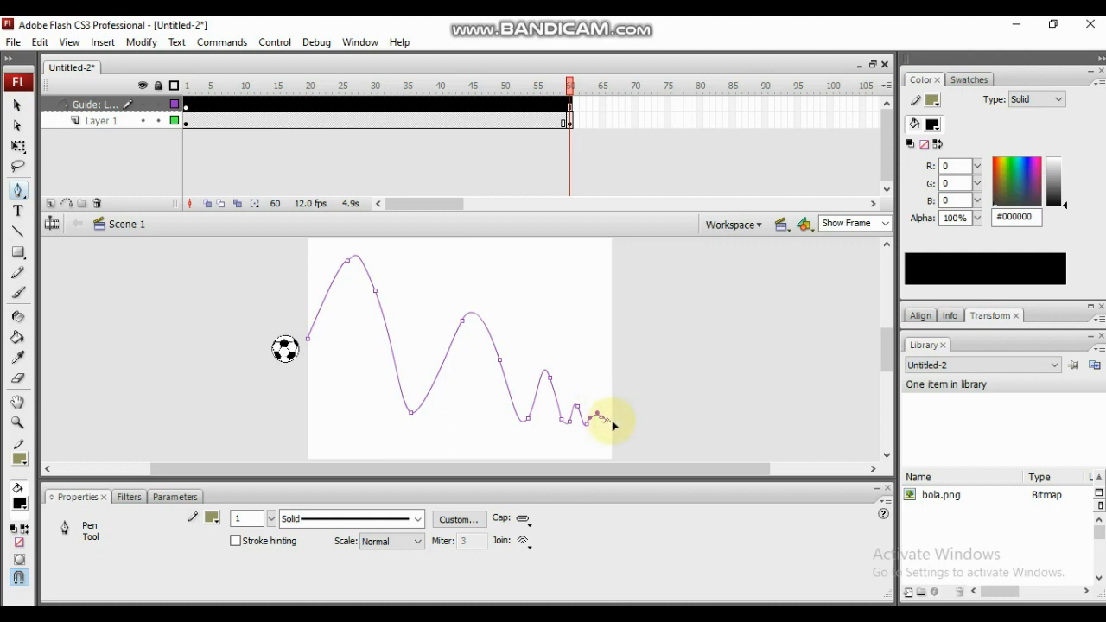
key(ctrl+z)
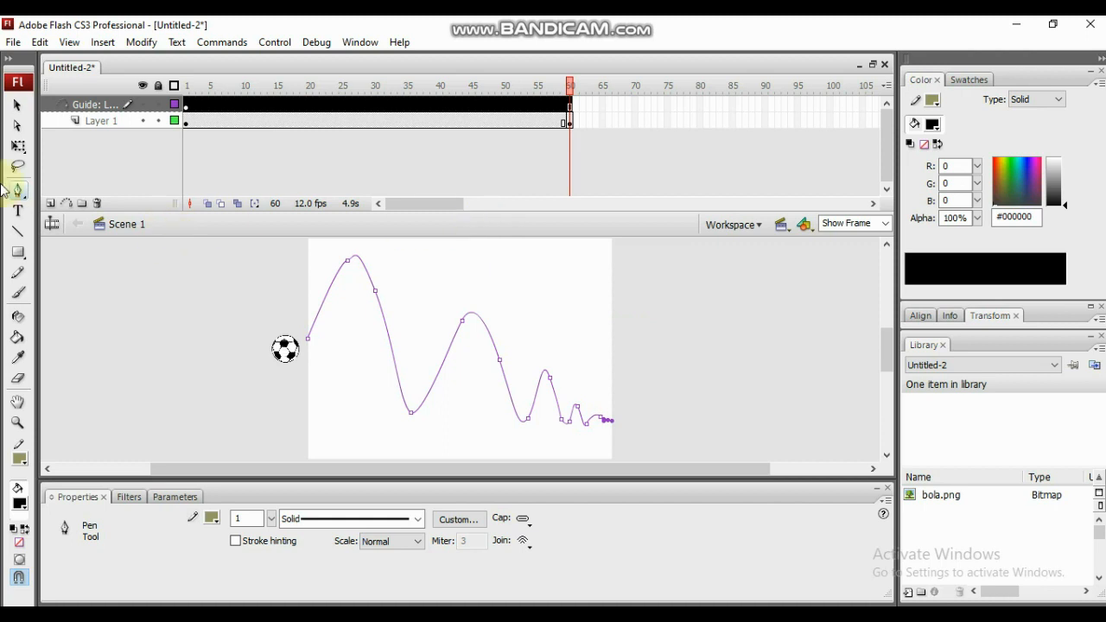
- Snap the ball on Layer 1 to the guide path's start at frame 1 and to its end at frame 60
click(19, 106)
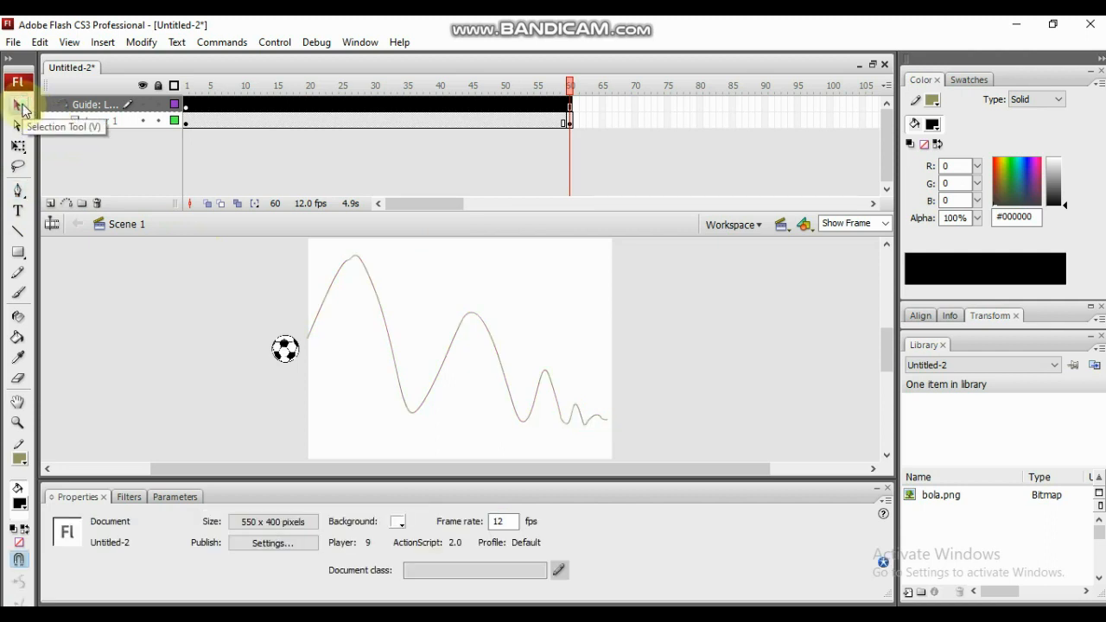
click(187, 121)
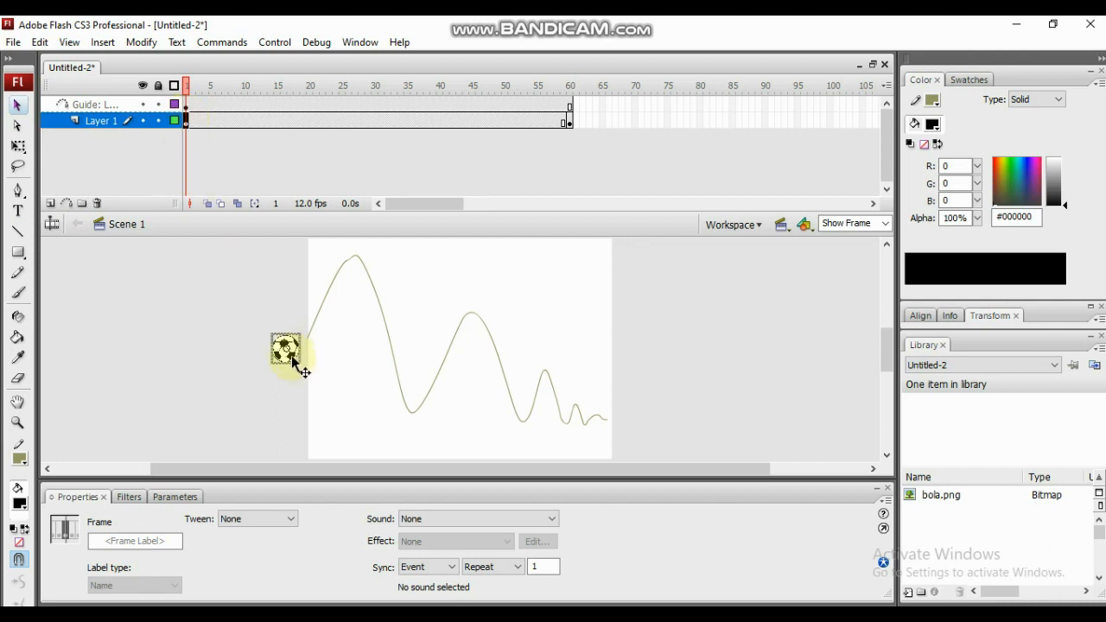
drag(294, 356, 308, 351)
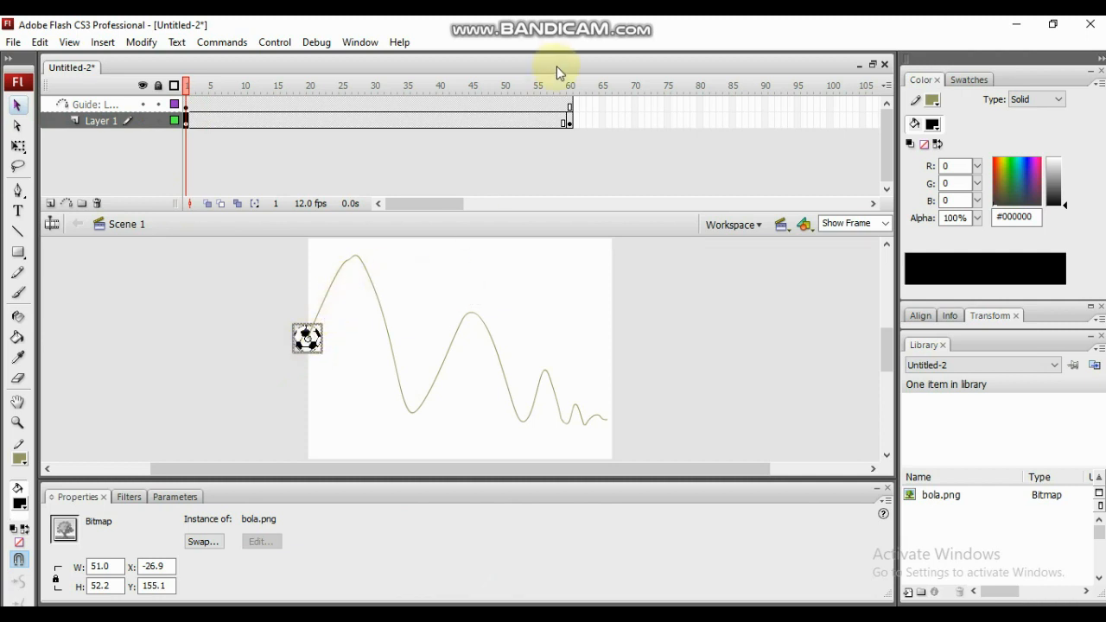
click(567, 120)
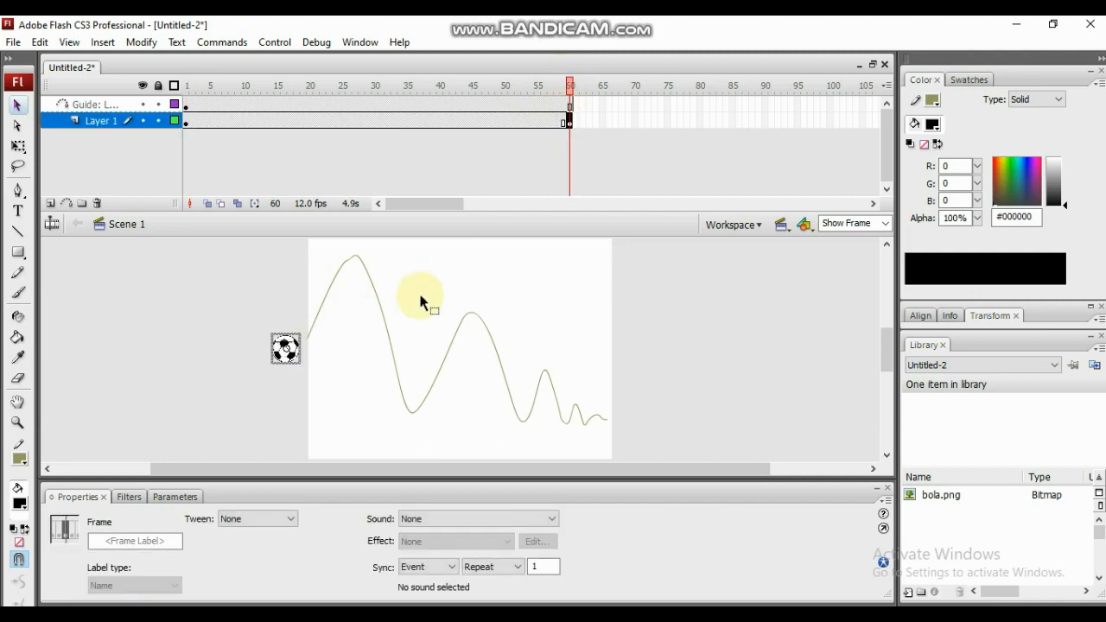
drag(291, 346, 610, 413)
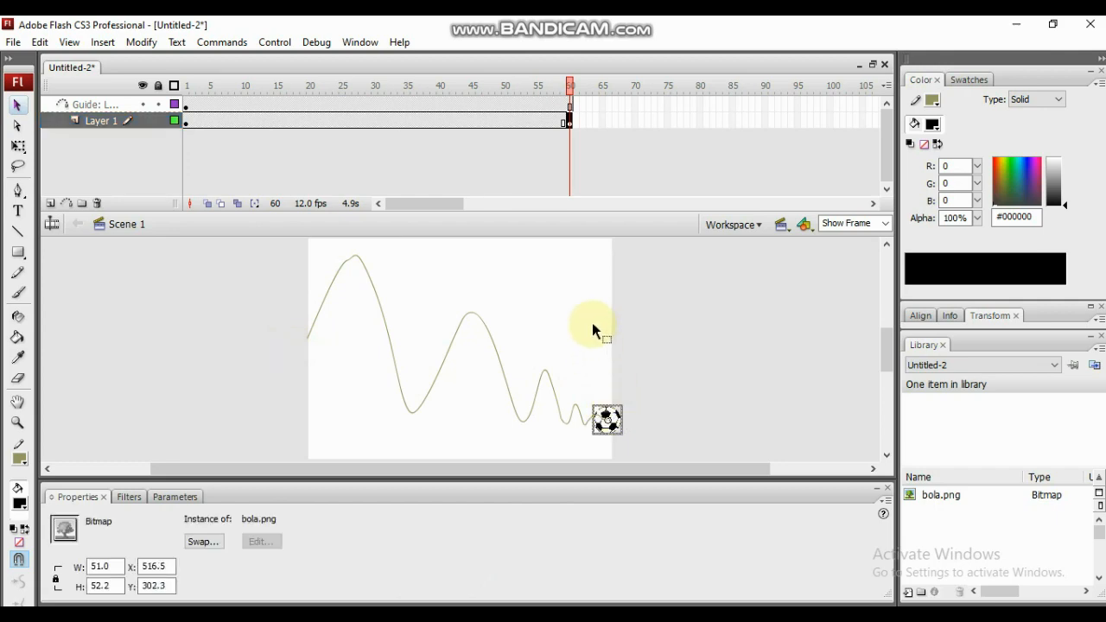
- Create a motion tween on Layer 1 between the keyframes at frames 1 and 60
drag(570, 93, 187, 102)
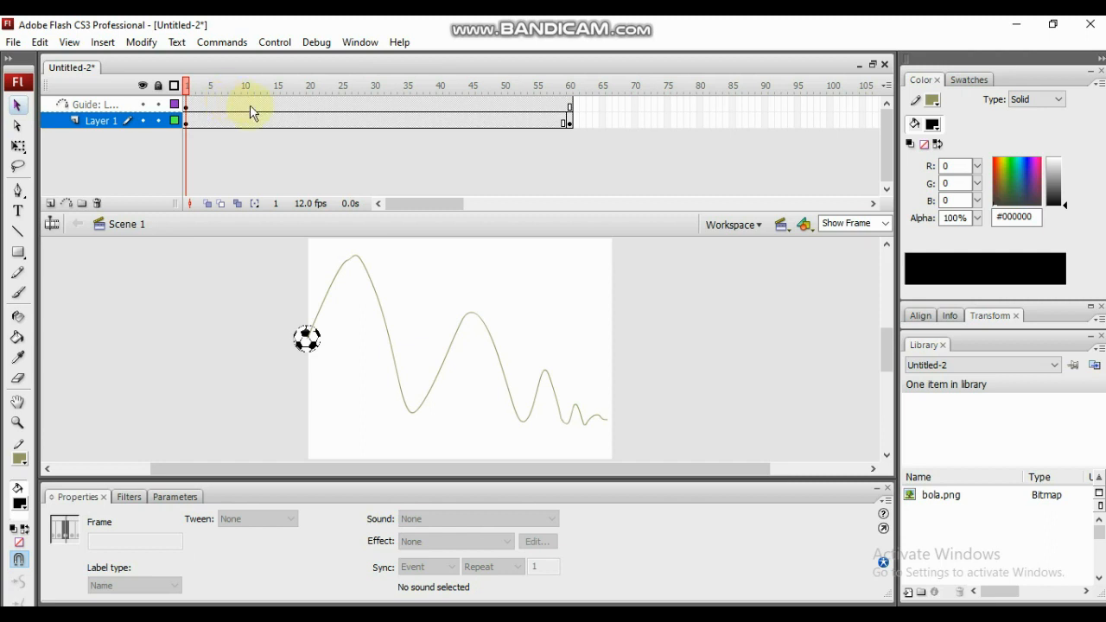
click(375, 120)
right_click(374, 121)
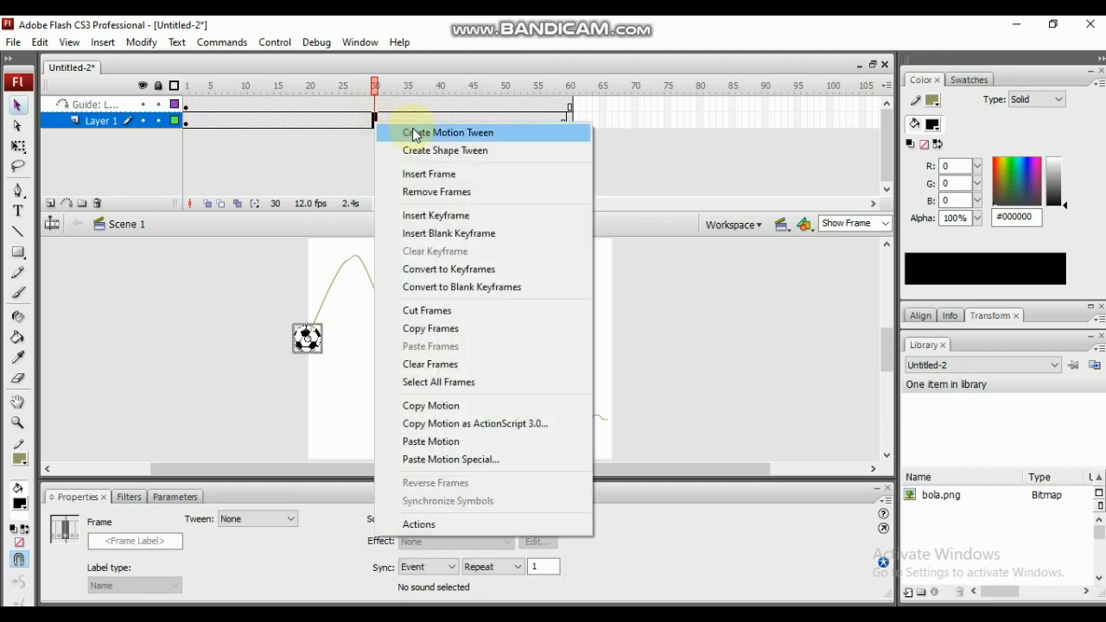
click(416, 134)
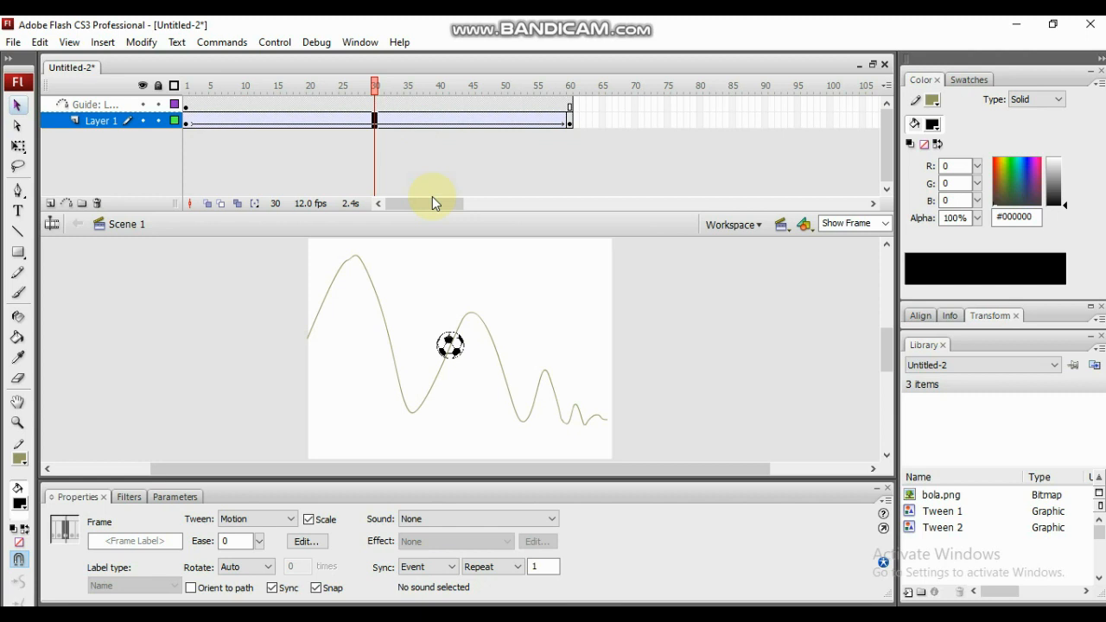
- Return the playhead to frame 1, test the movie to watch the ball follow the guide path, and close the preview
drag(375, 87, 178, 209)
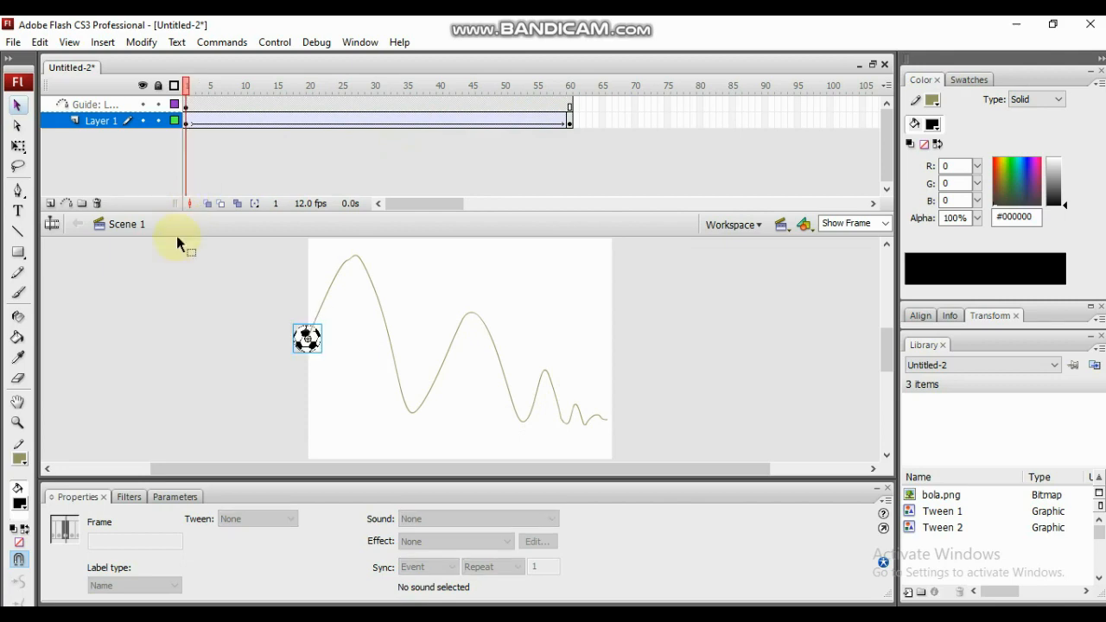
key(ctrl+Return)
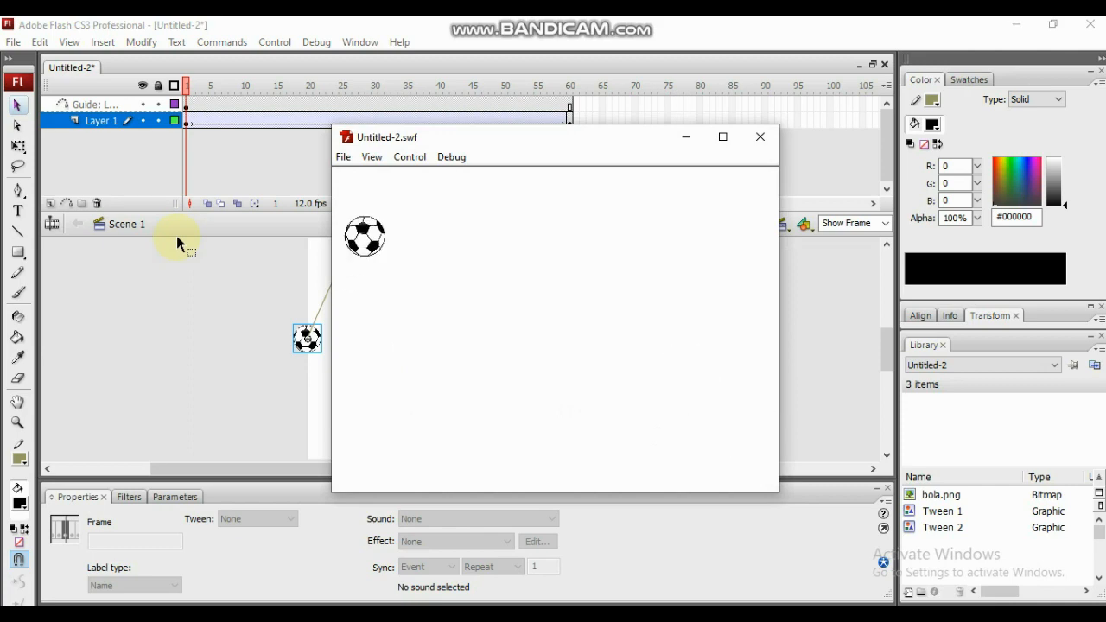
click(762, 136)
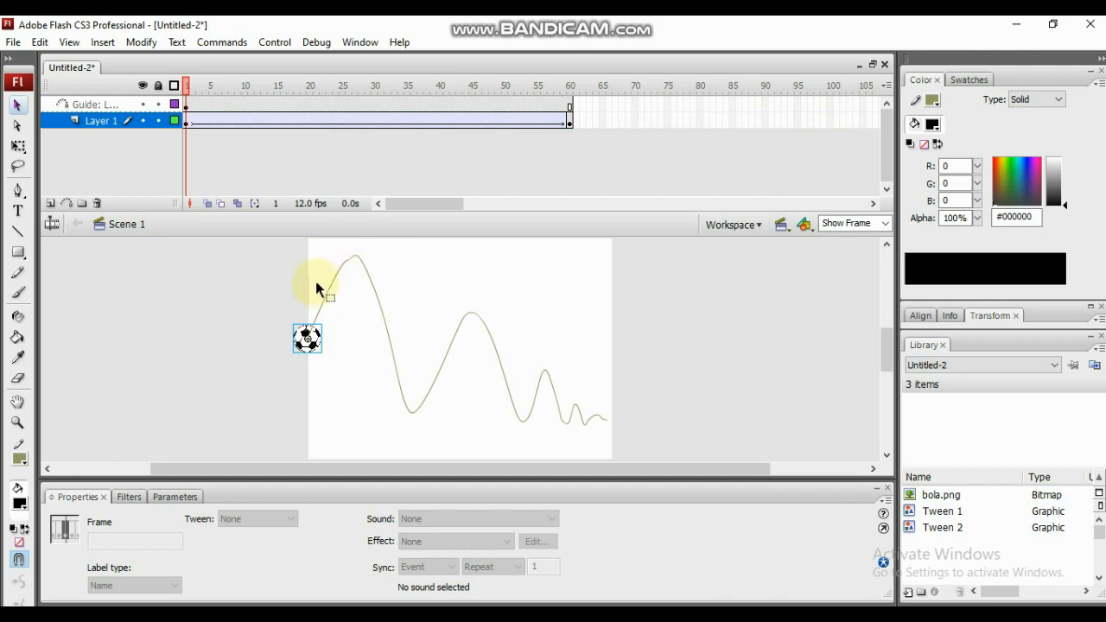
- Set the Layer 1 motion tween's ease to 50 and its rotation to CW at frame 1, and test the movie
click(187, 121)
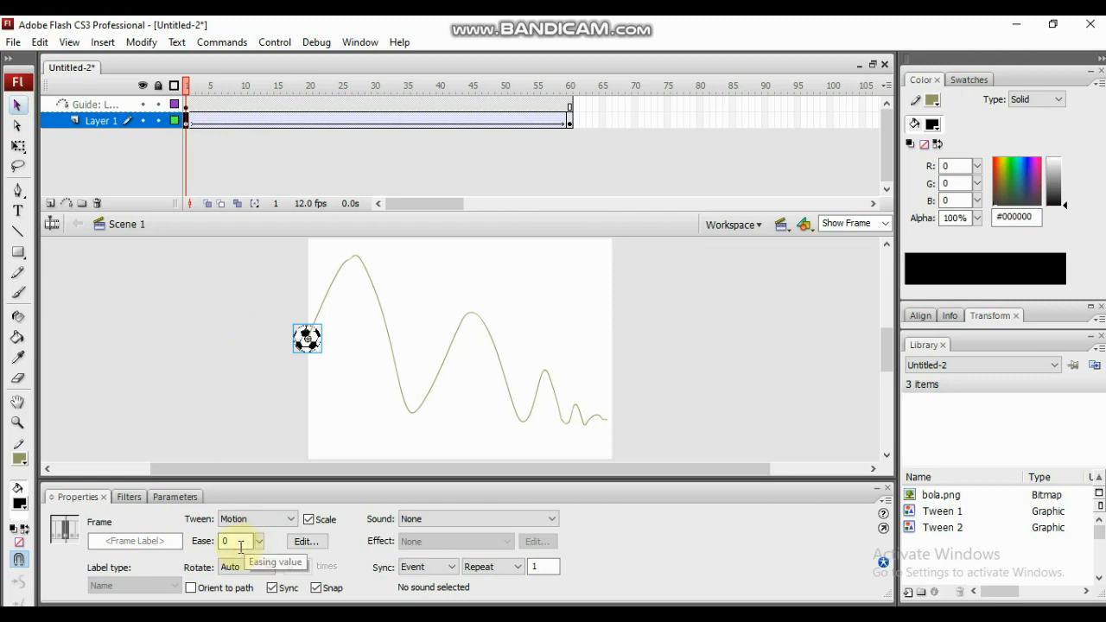
click(289, 520)
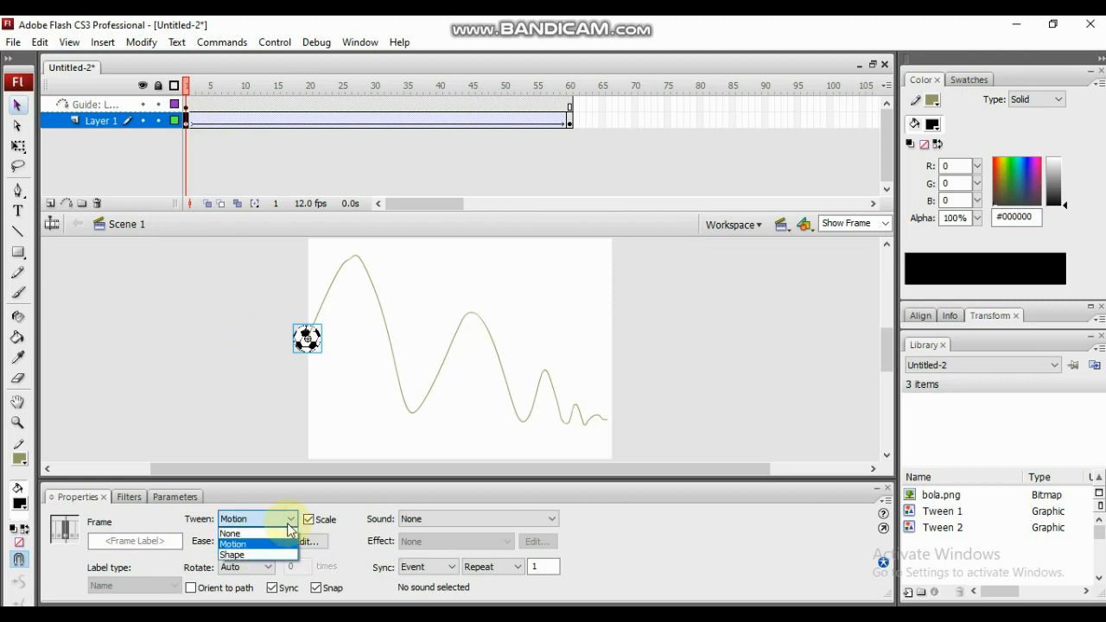
click(269, 545)
double_click(223, 541)
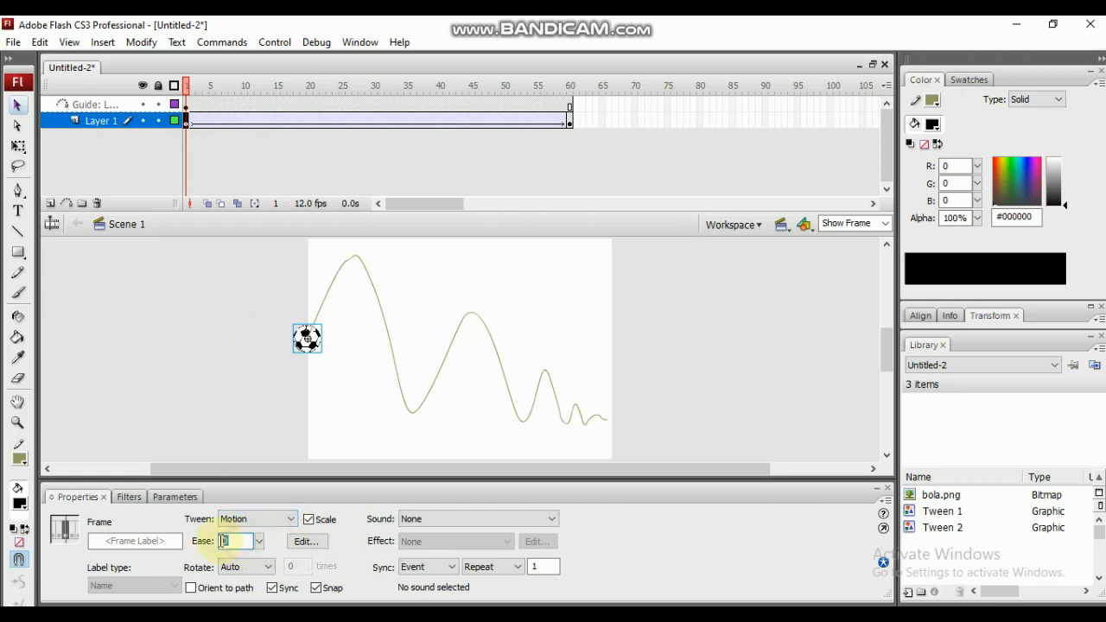
text(50)
click(268, 567)
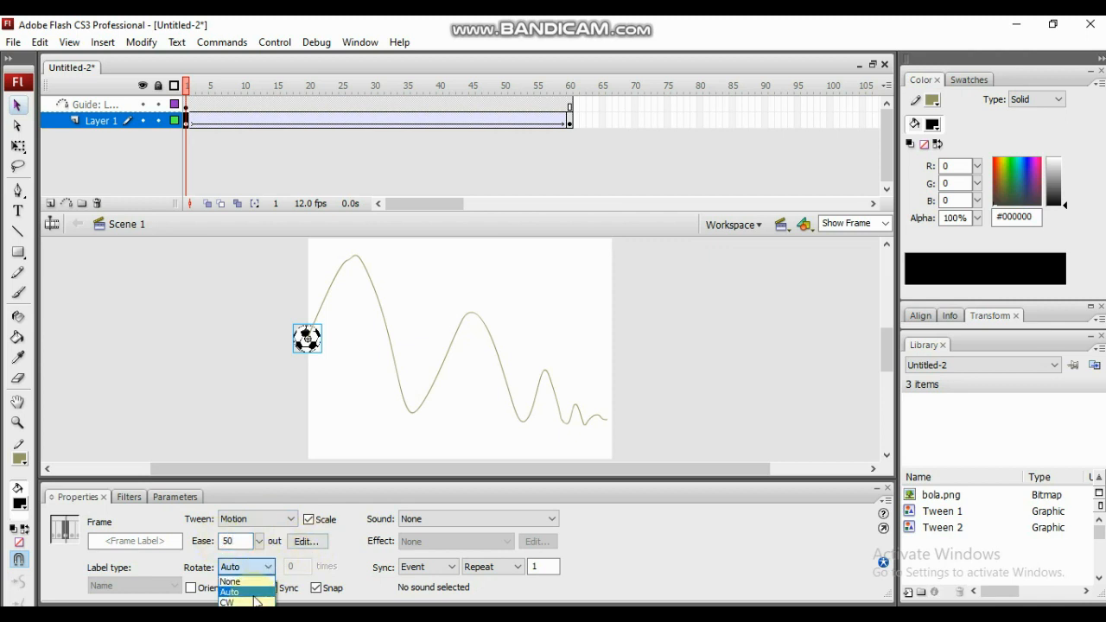
click(254, 602)
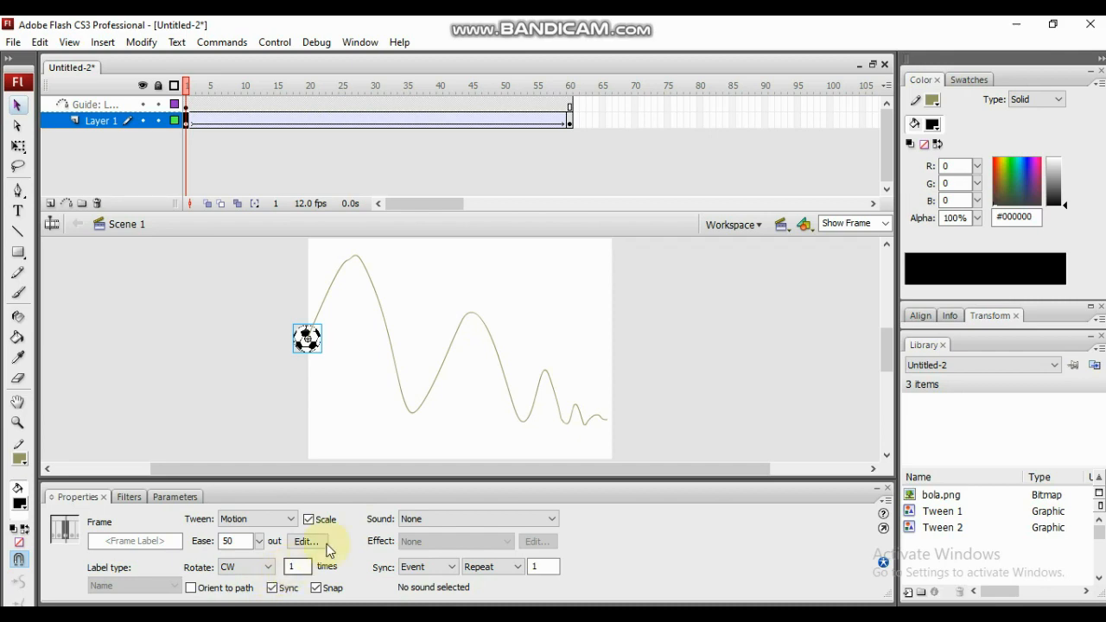
key(ctrl+Return)
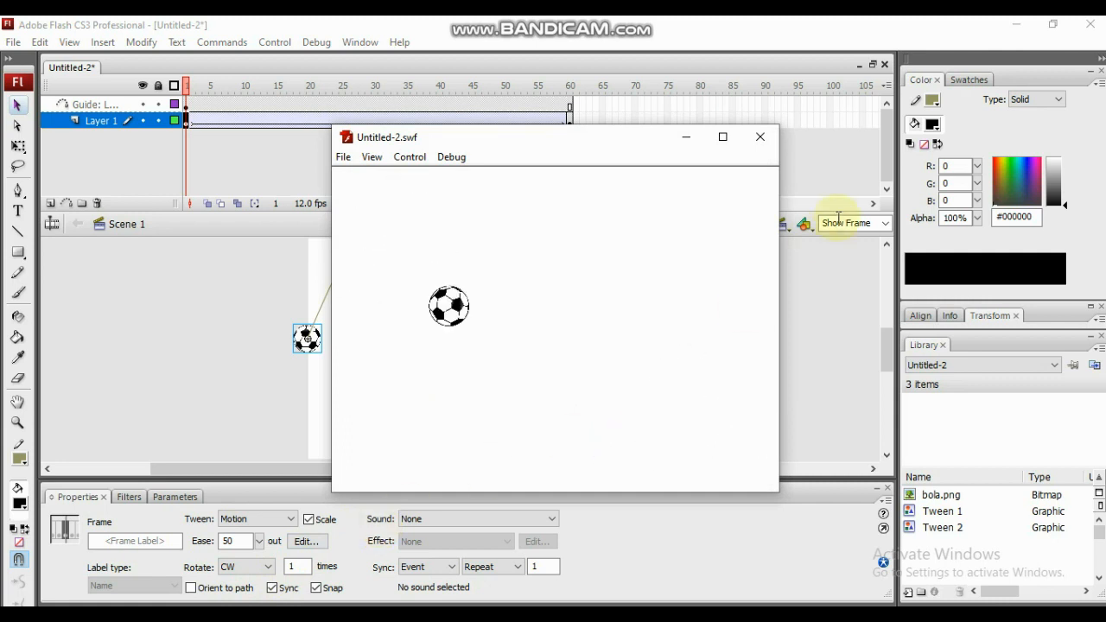
click(760, 137)
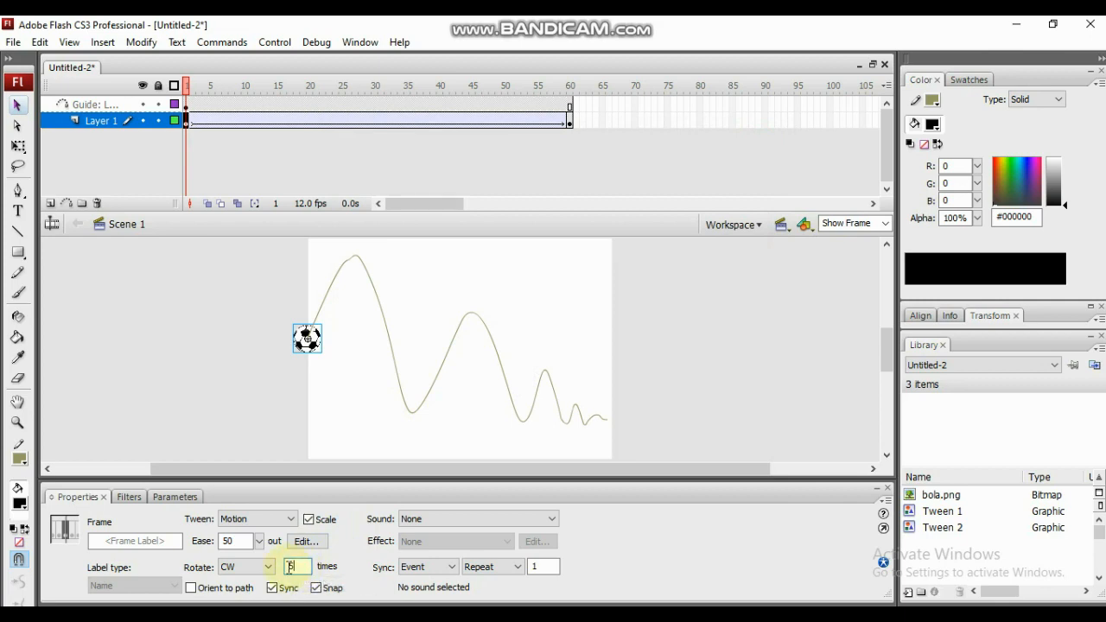
- Set the tween's clockwise rotation count to 5 times and test the movie
key(ctrl+Return)
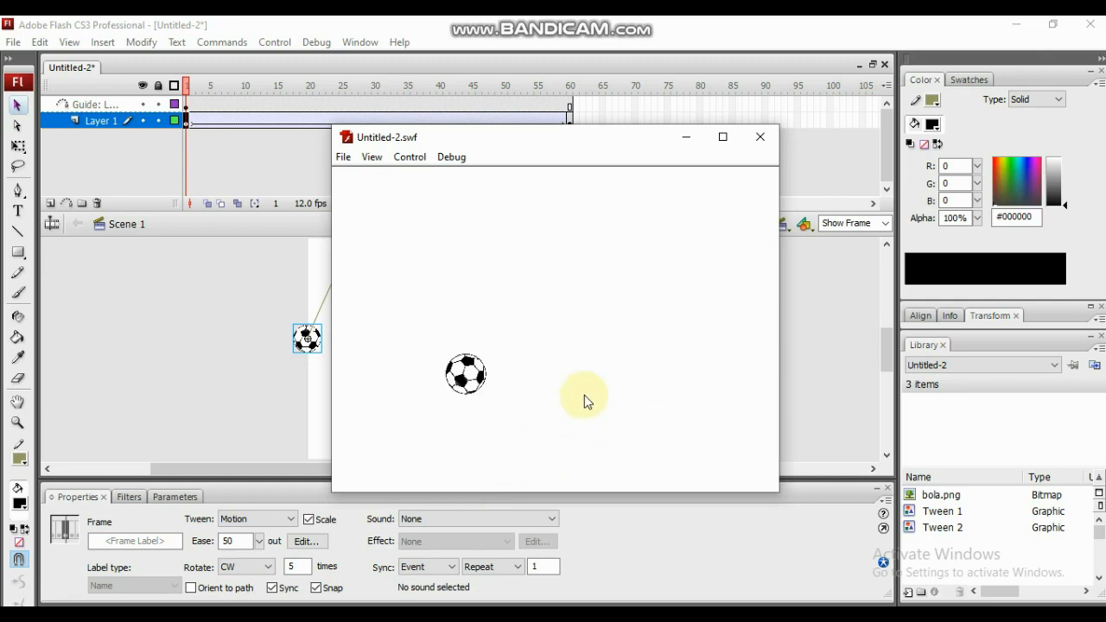
click(757, 143)
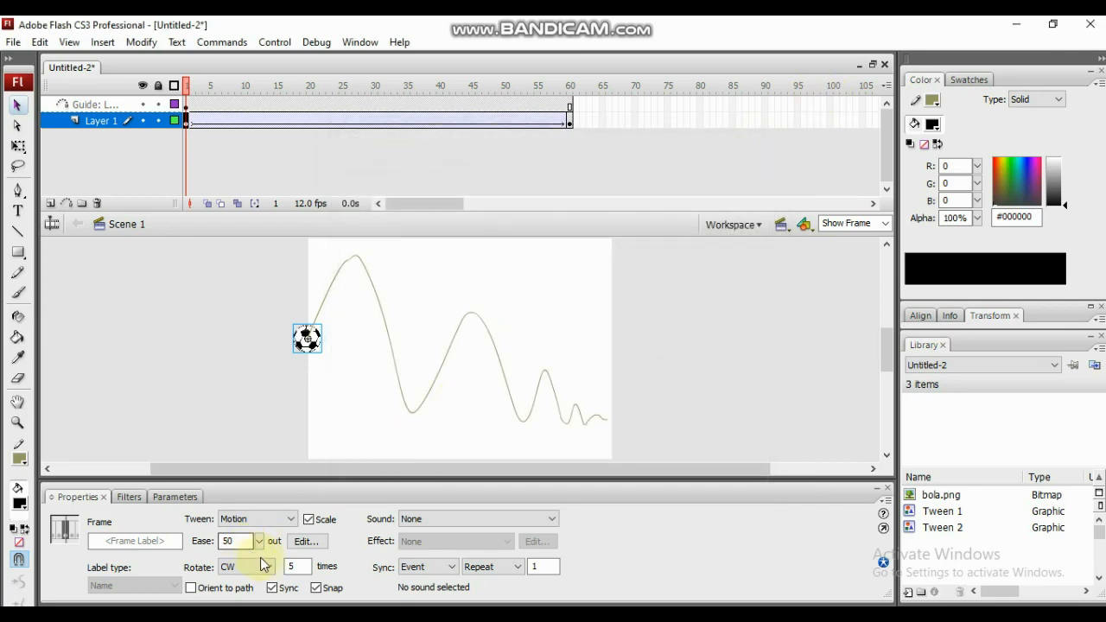
- Try the tween's rotation as CCW in a movie test, and switch it back to CW
click(265, 566)
click(226, 600)
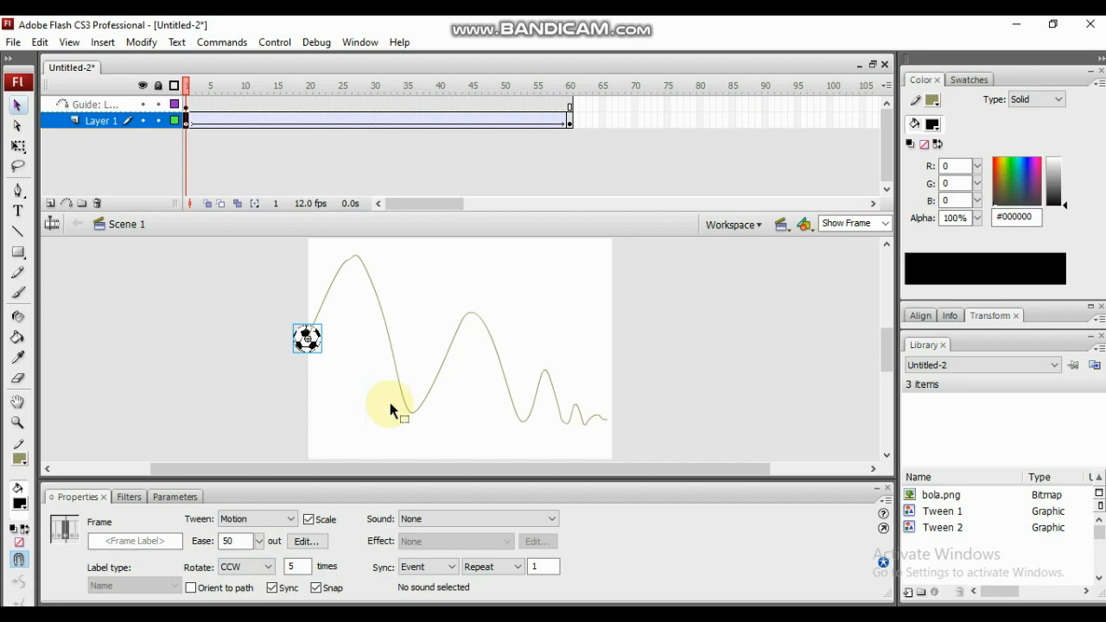
key(ctrl+Return)
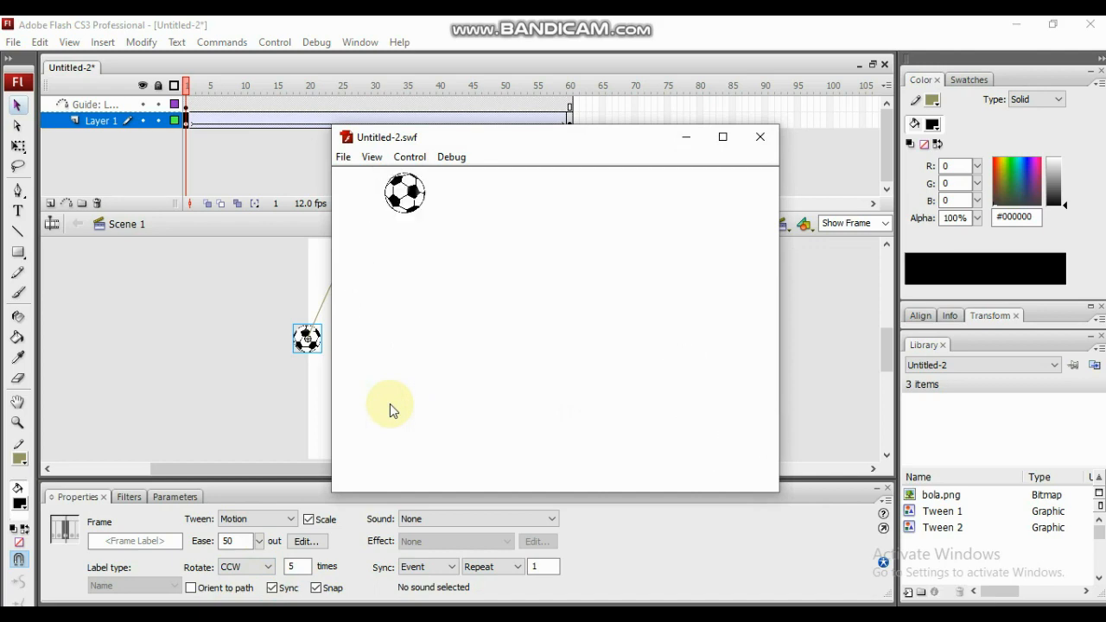
click(762, 139)
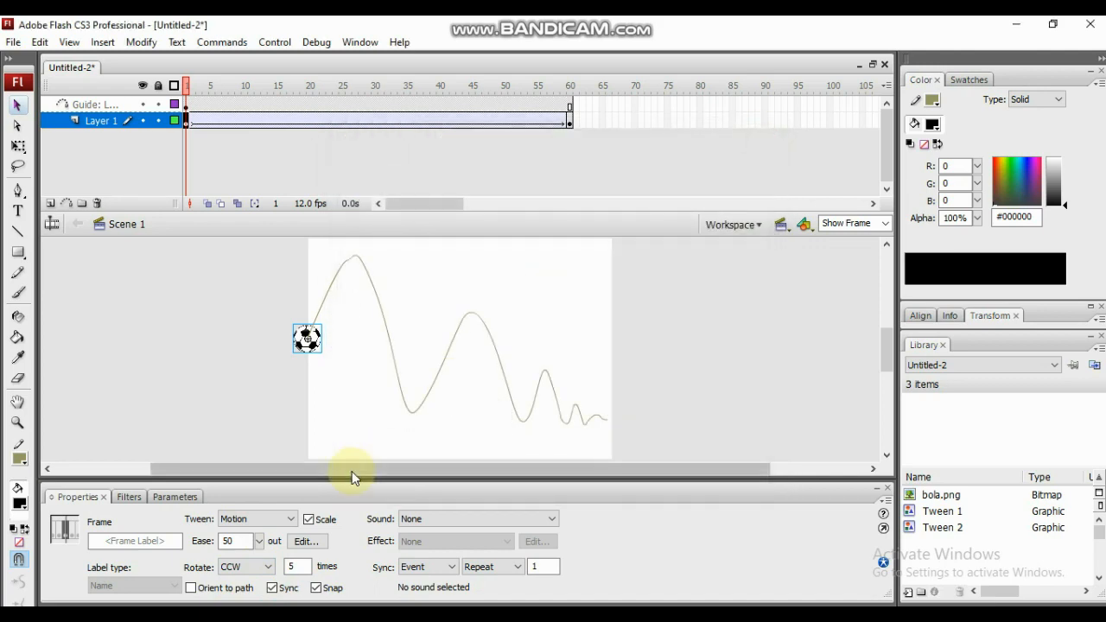
click(270, 567)
click(231, 598)
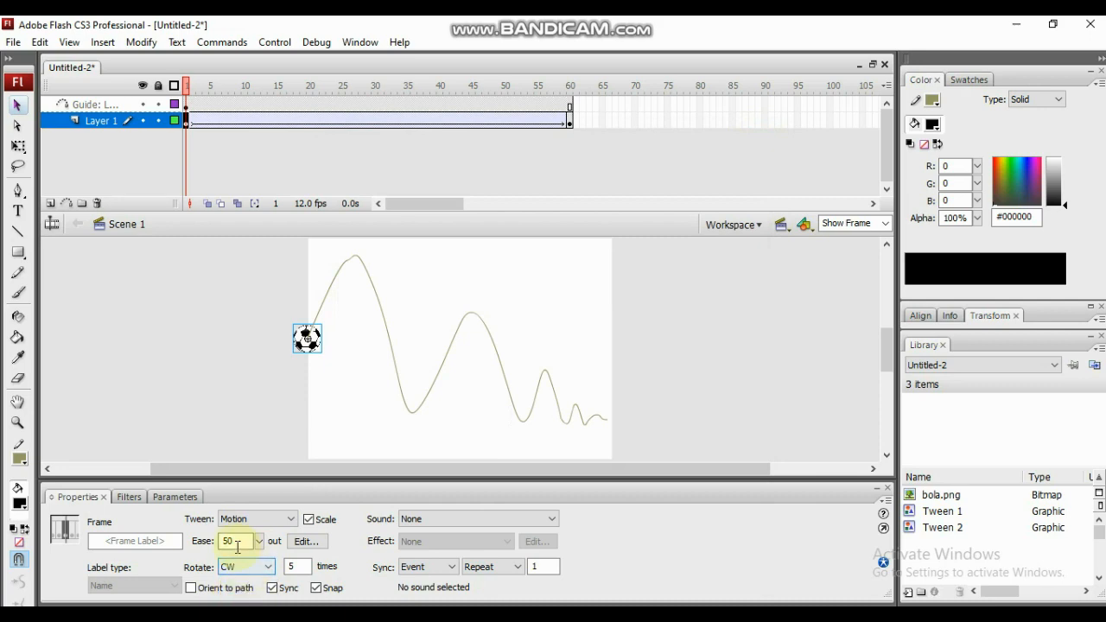
- Set the motion tween's ease to 100 and test the movie to watch the ball's speed
double_click(228, 541)
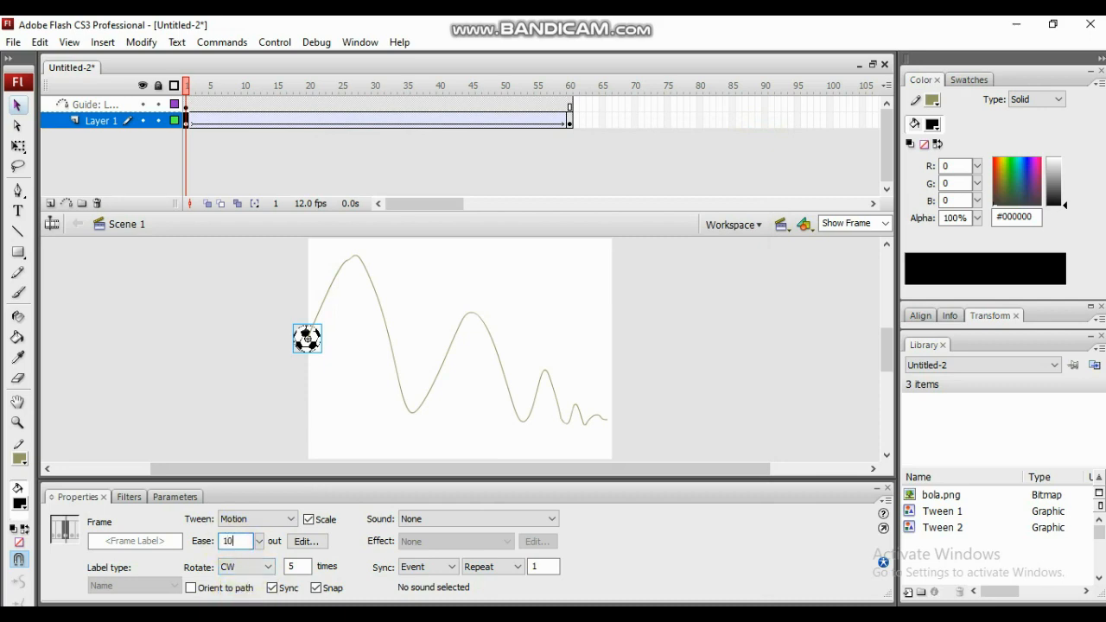
text(100)
key(ctrl+Return)
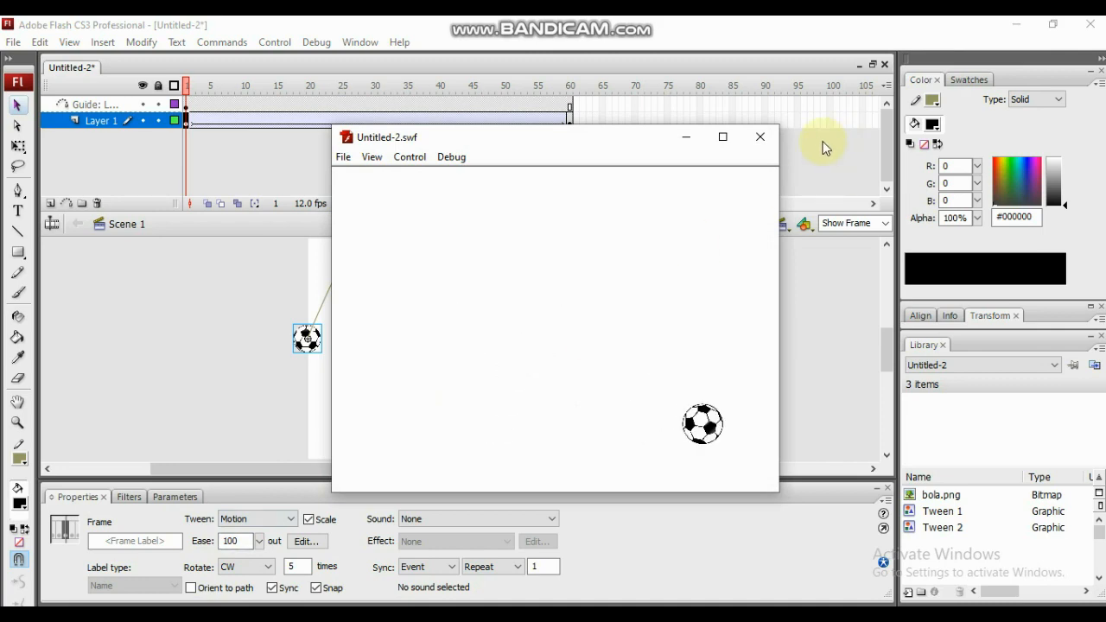
click(766, 138)
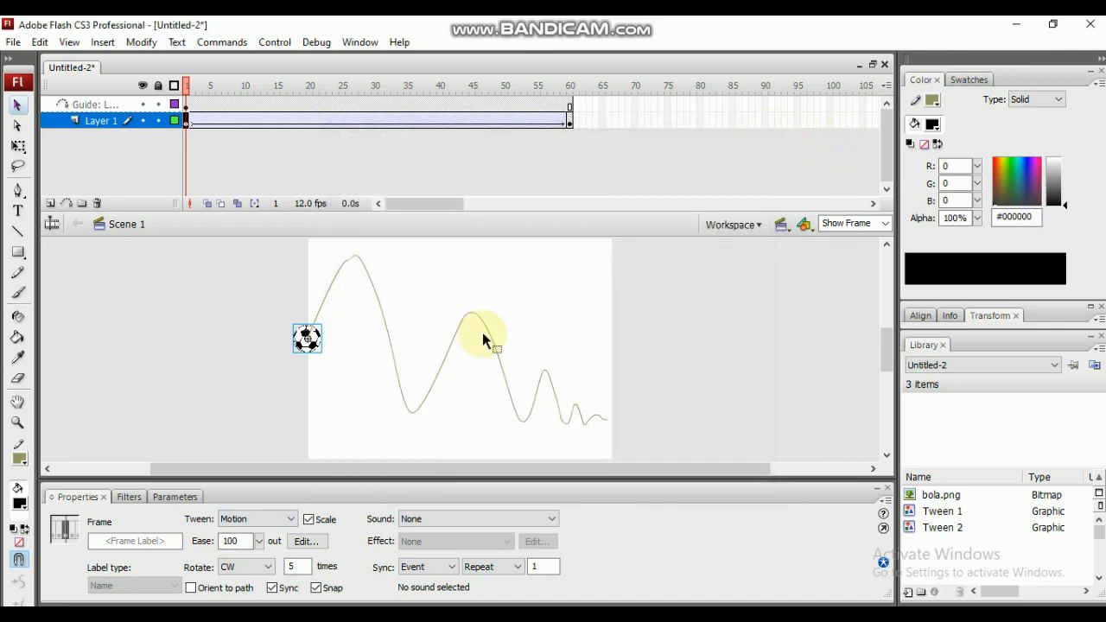
- Change the motion tween's ease to -100 and preview the ball's movement in a movie test
click(224, 541)
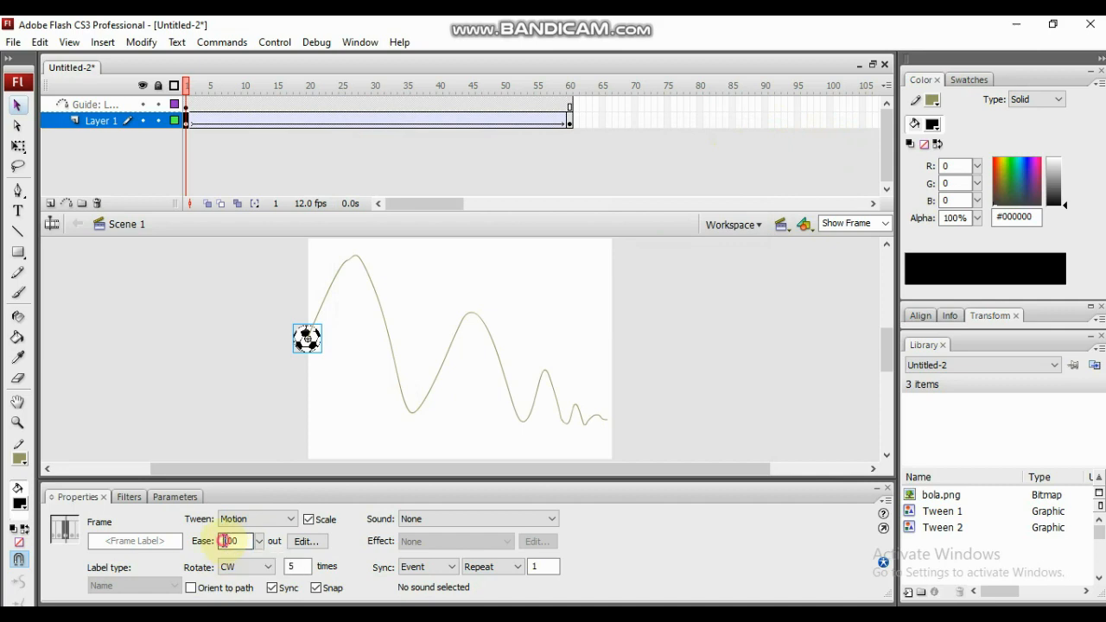
text(-)
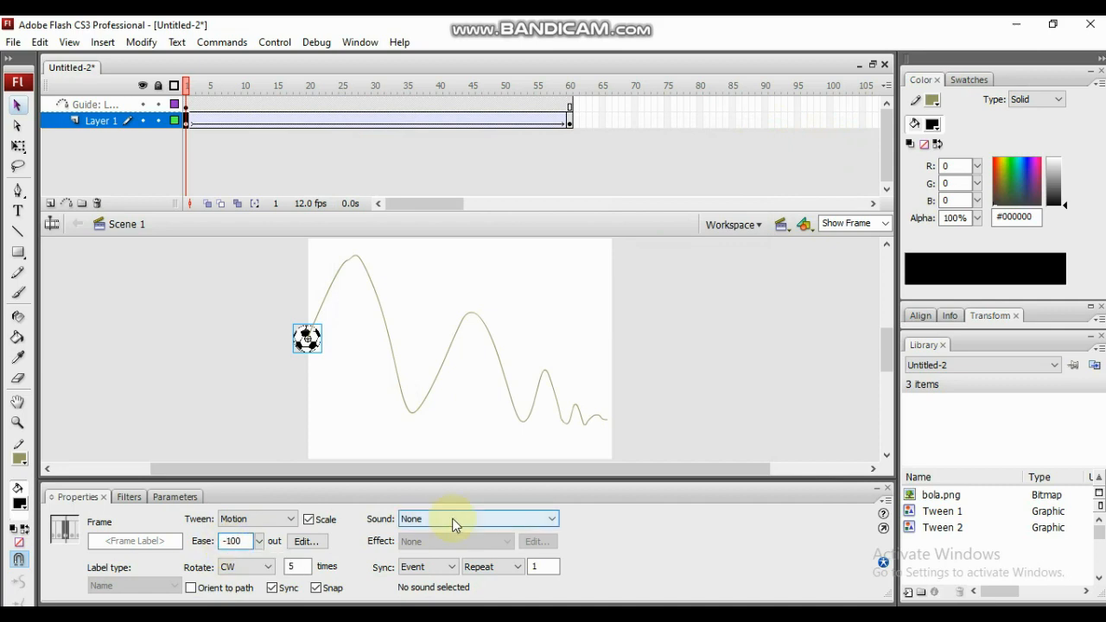
key(ctrl+Return)
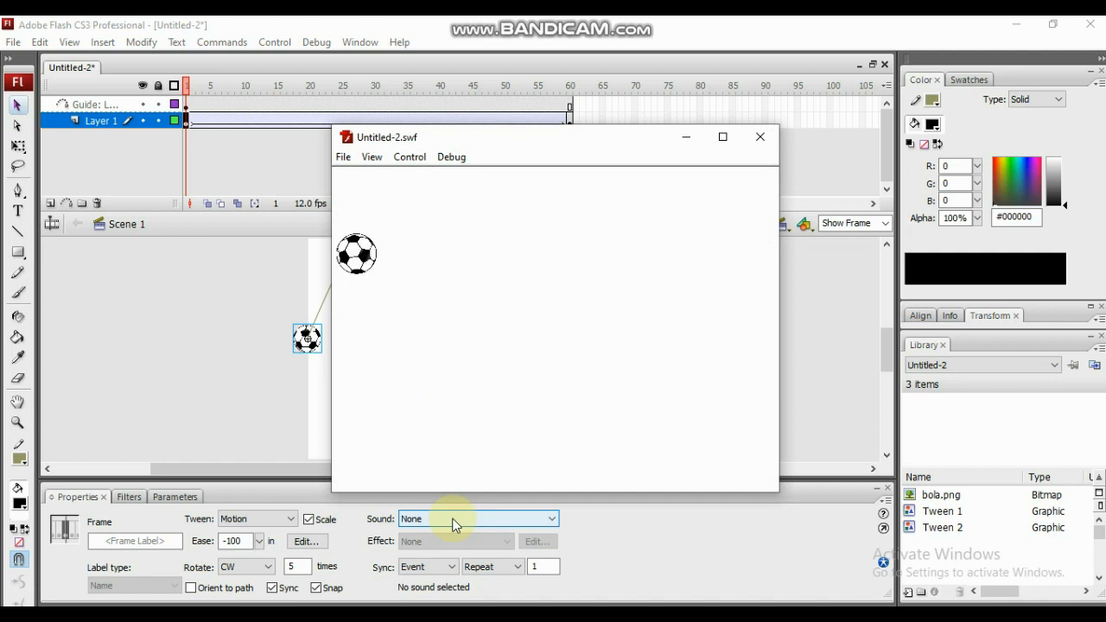
click(760, 138)
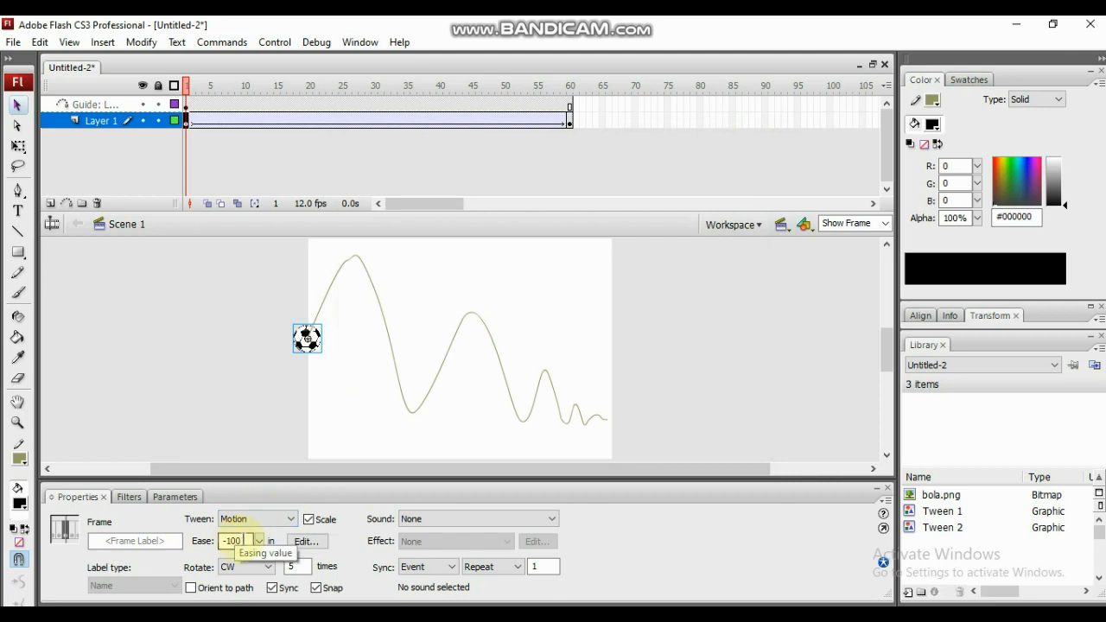
- Set the motion tween's ease to -50, test the movie, and close the preview
drag(246, 541, 229, 541)
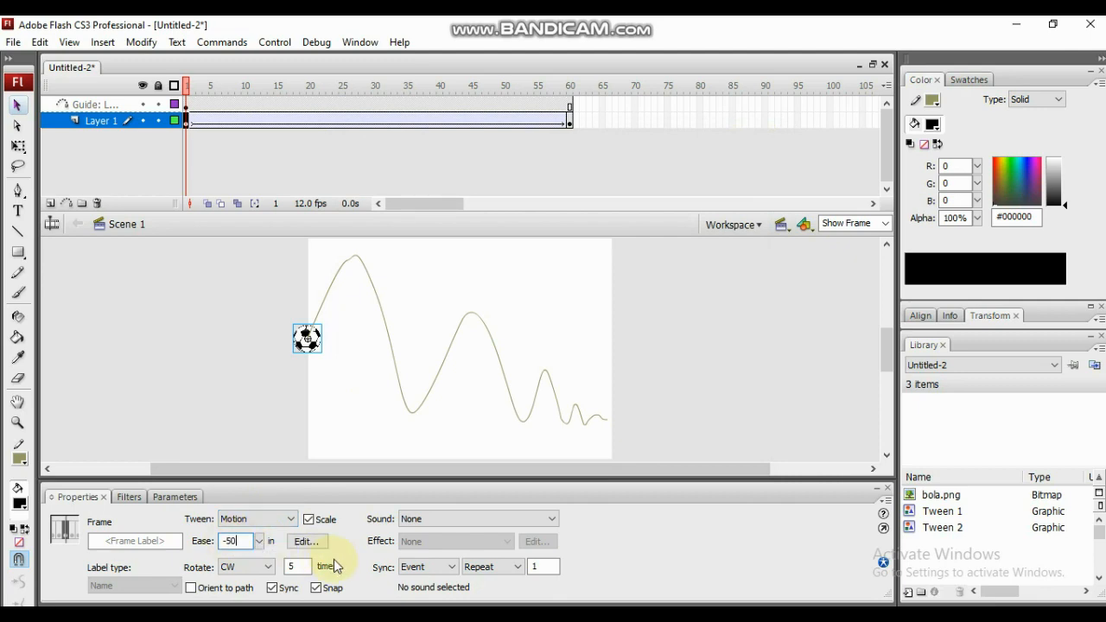
key(ctrl+Return)
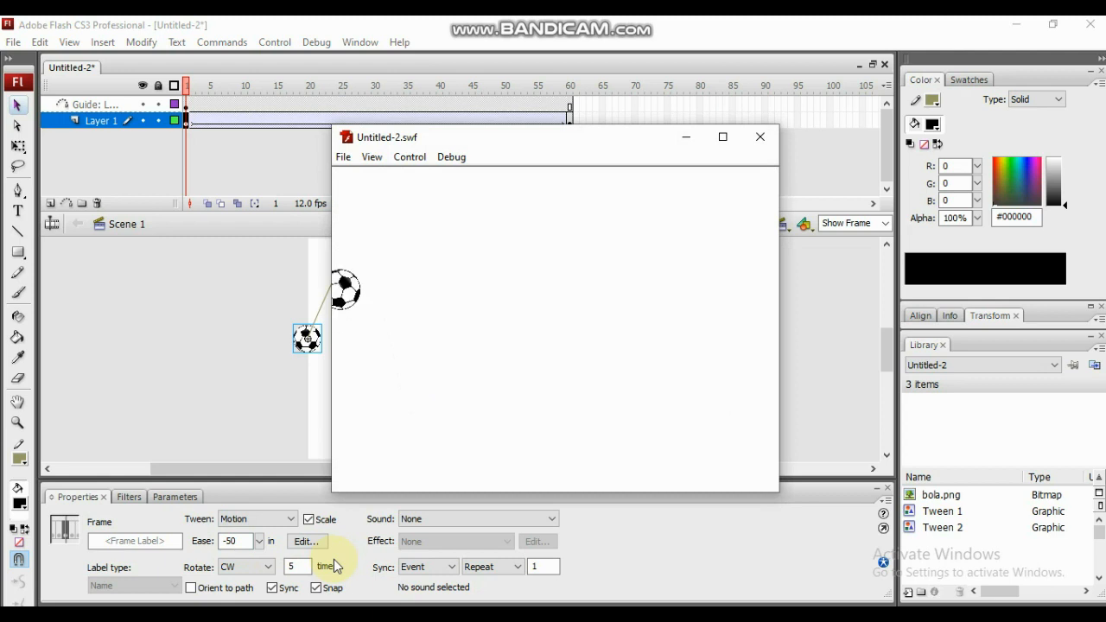
click(765, 133)
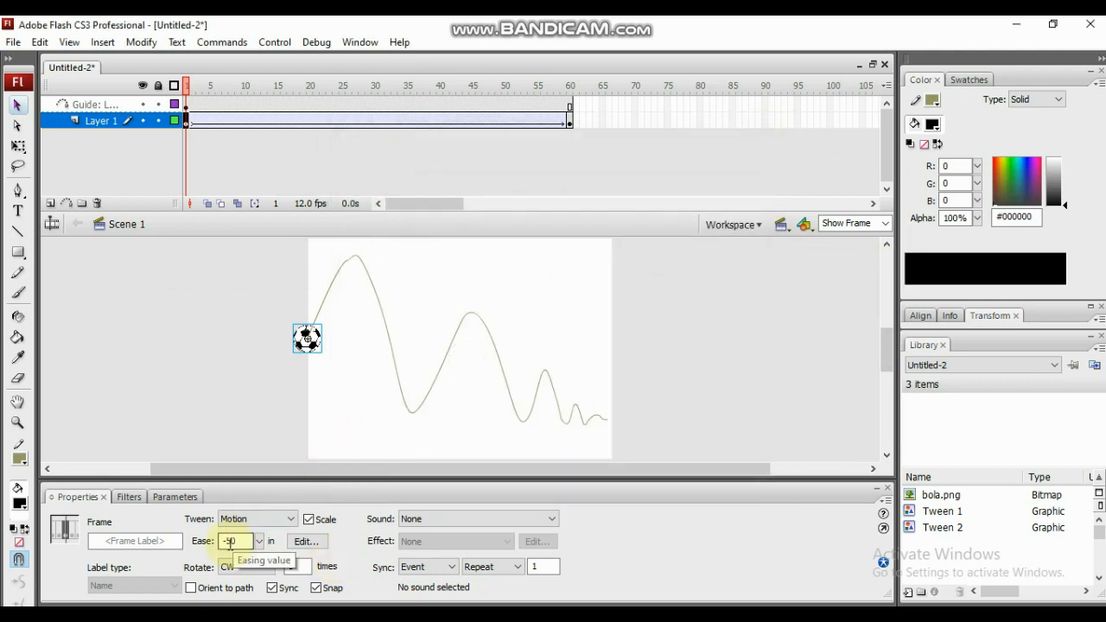